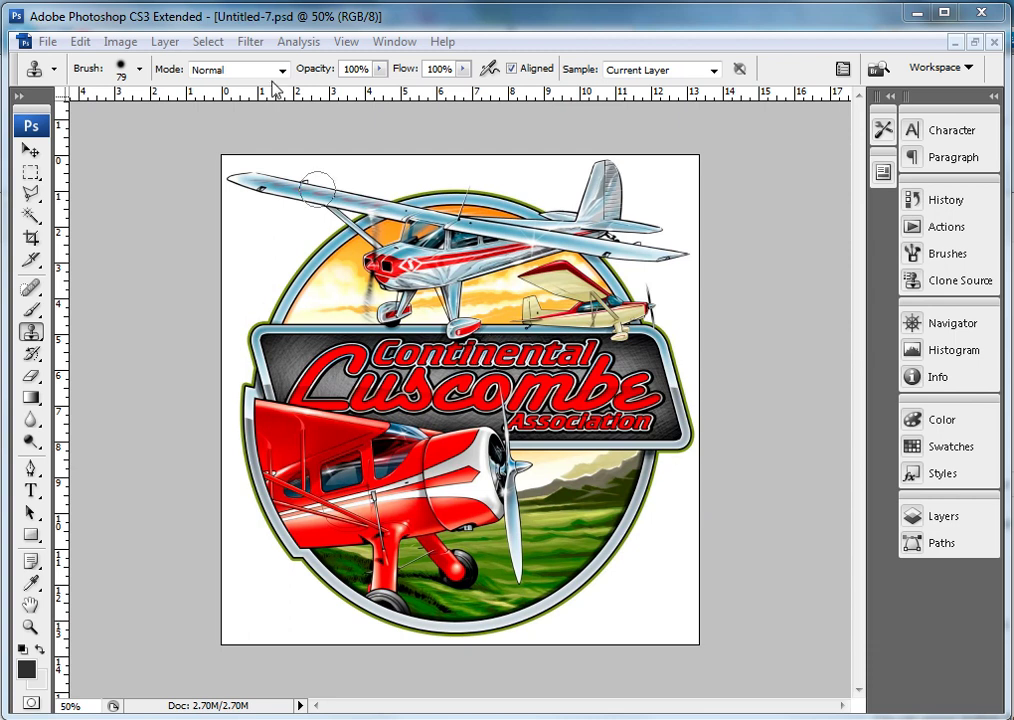
Step: Launch the Pixel Sep filter on the artwork and open its Preset Sim Process color separation options
click(251, 41)
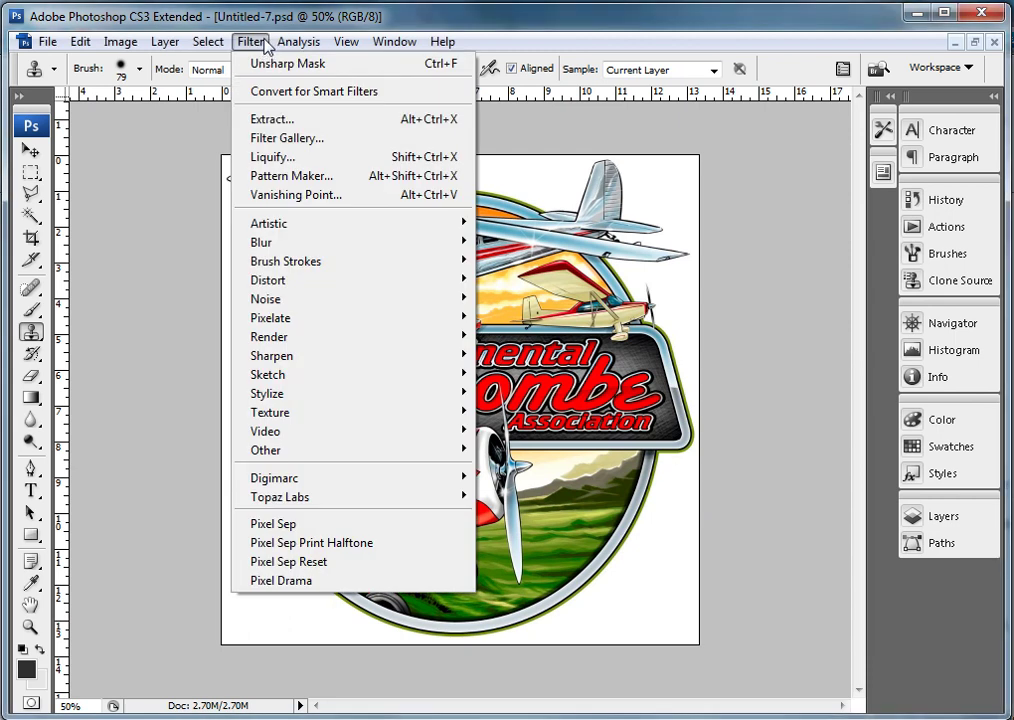
click(294, 525)
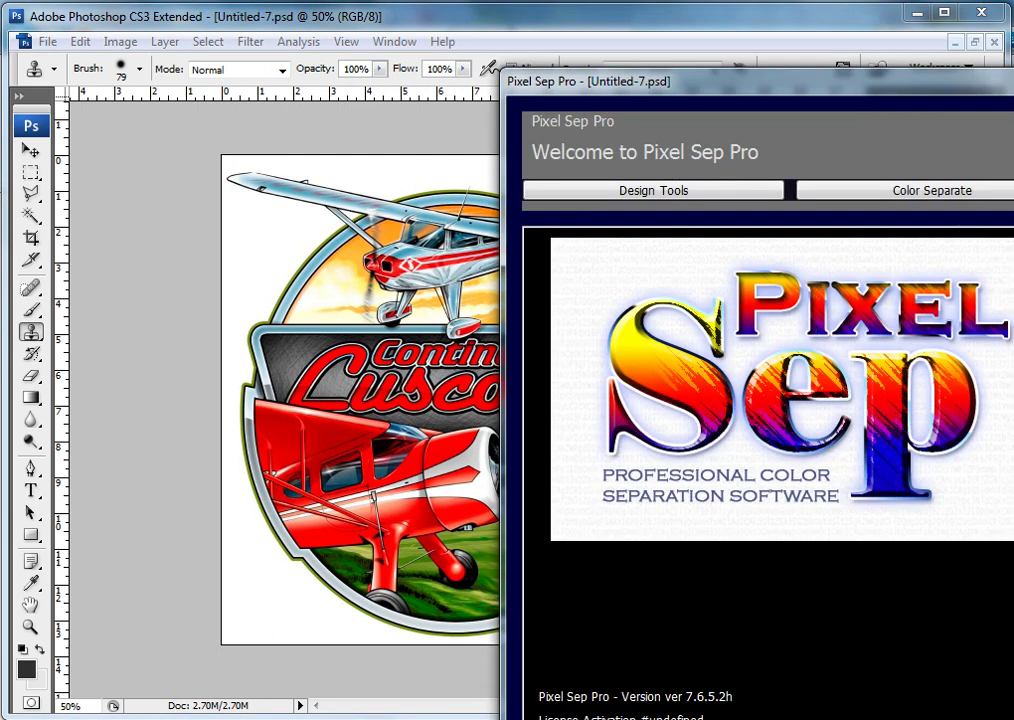
drag(785, 81, 308, 23)
click(487, 134)
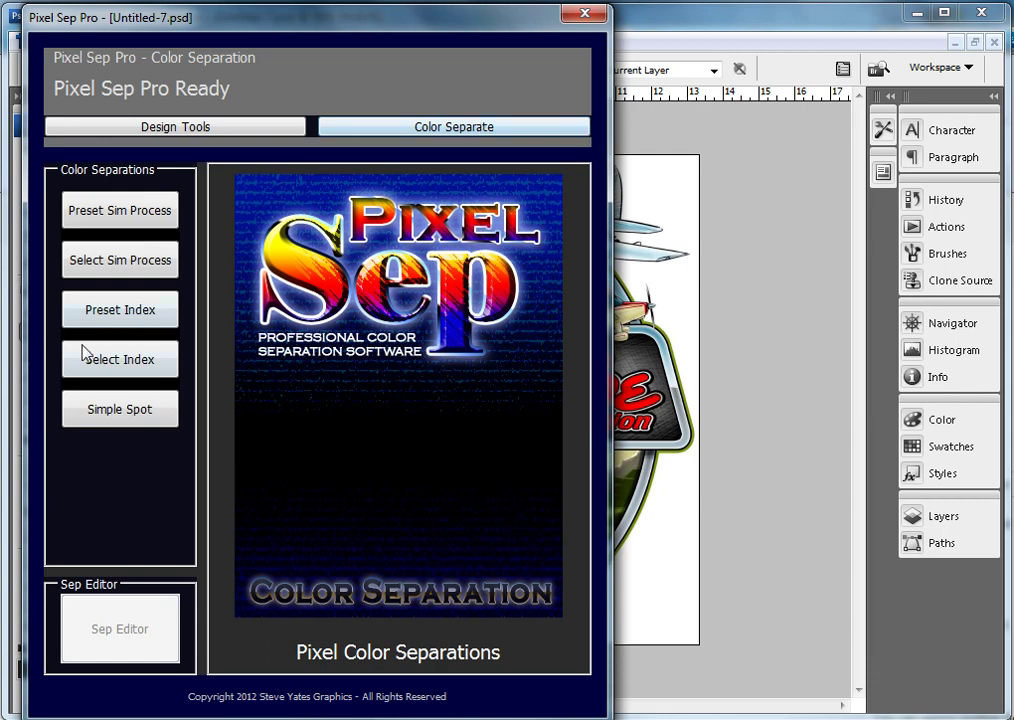
click(130, 230)
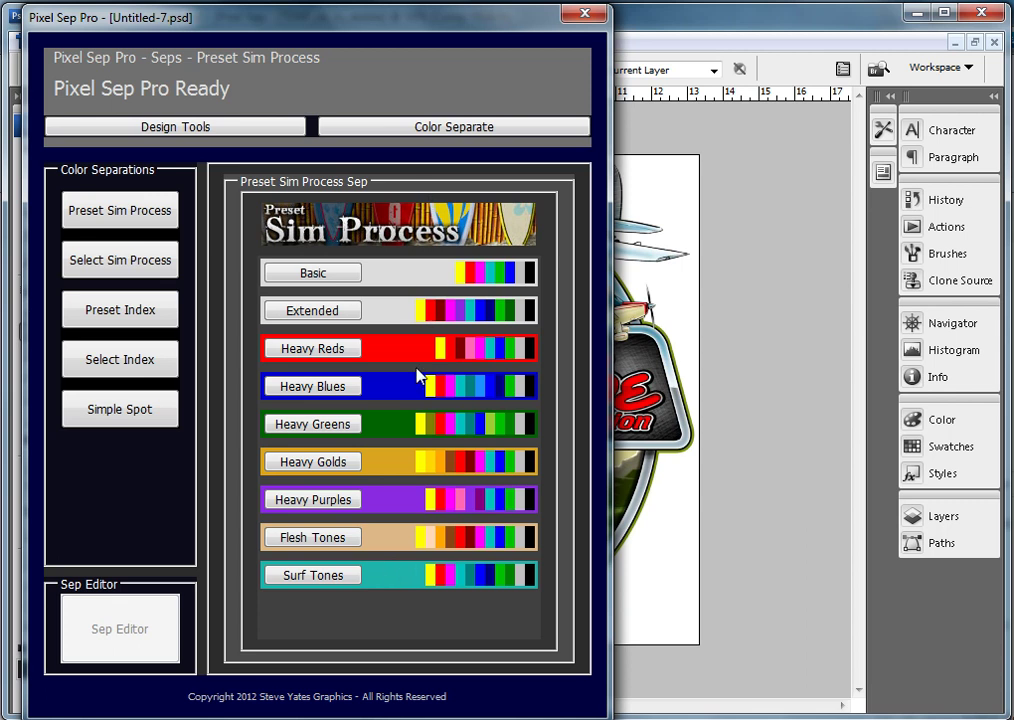
Step: Compare the artwork with the preset palettes and run the Heavy Greens simulated process separation on it
drag(330, 25, 974, 75)
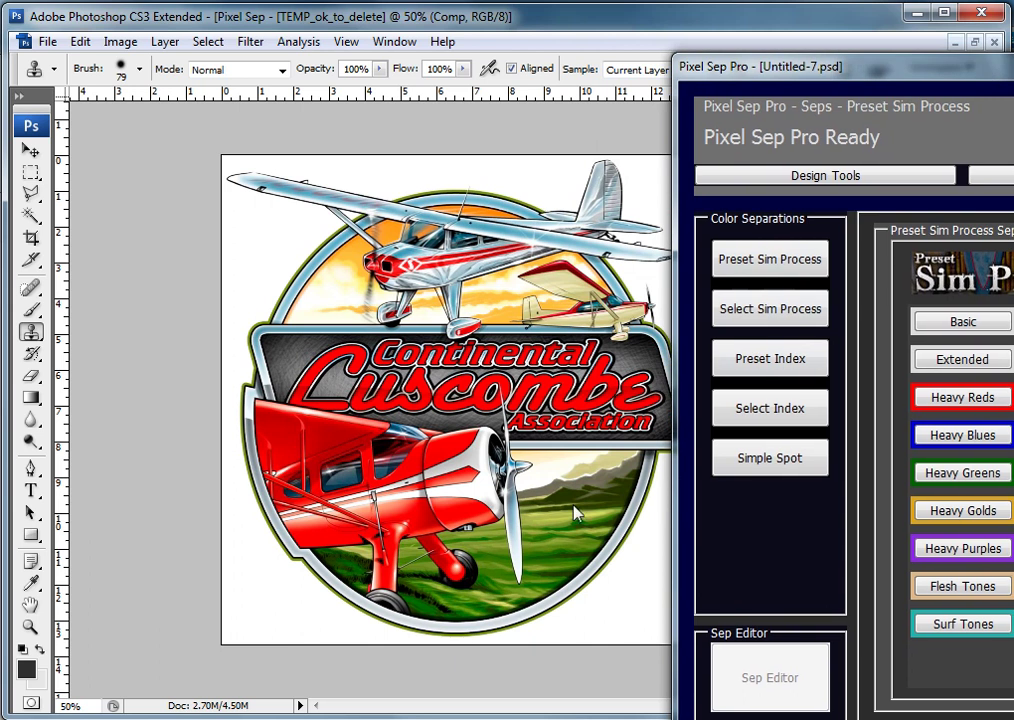
drag(862, 72, 391, 17)
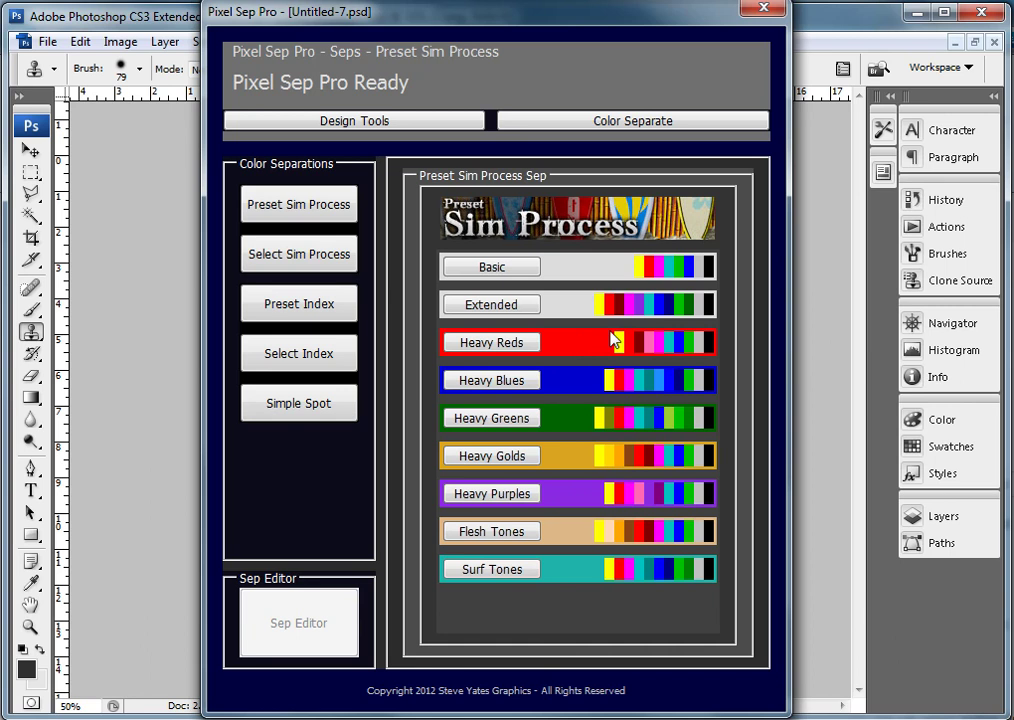
drag(607, 14, 987, 12)
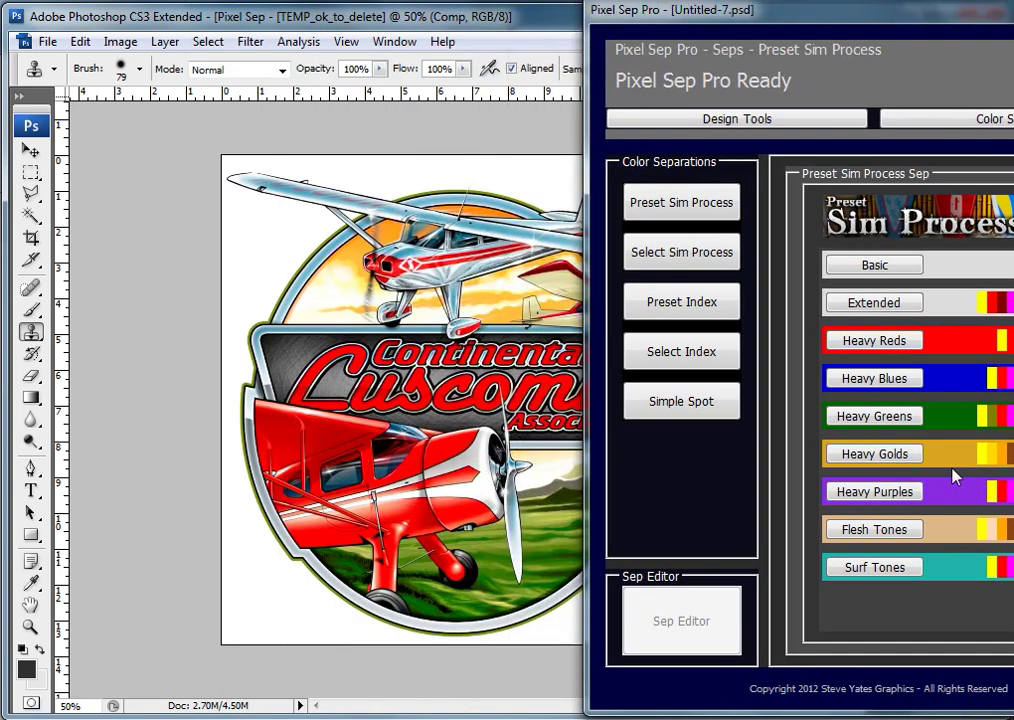
click(862, 416)
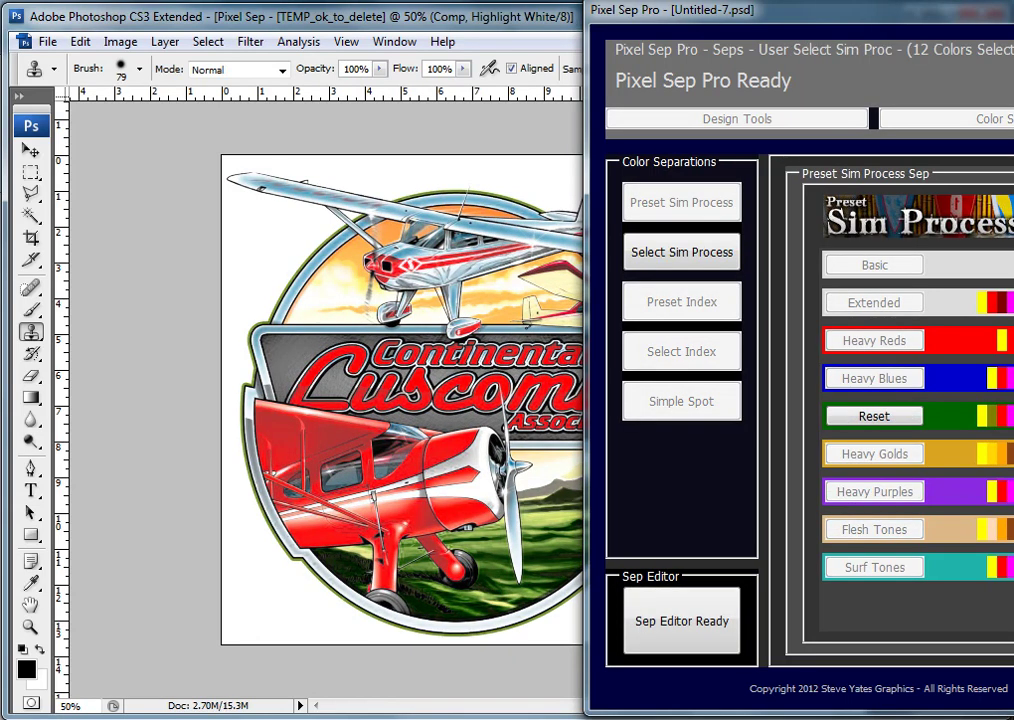
Step: Open the Sep Editor for the separated artwork and set the garment color to White
drag(957, 28, 422, 45)
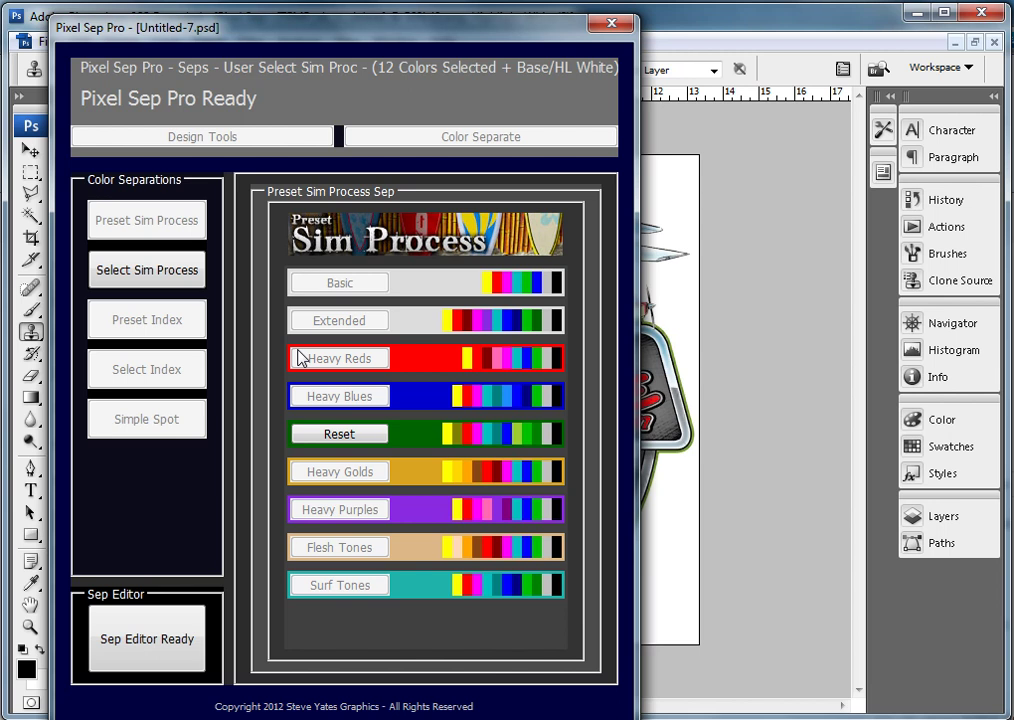
click(168, 644)
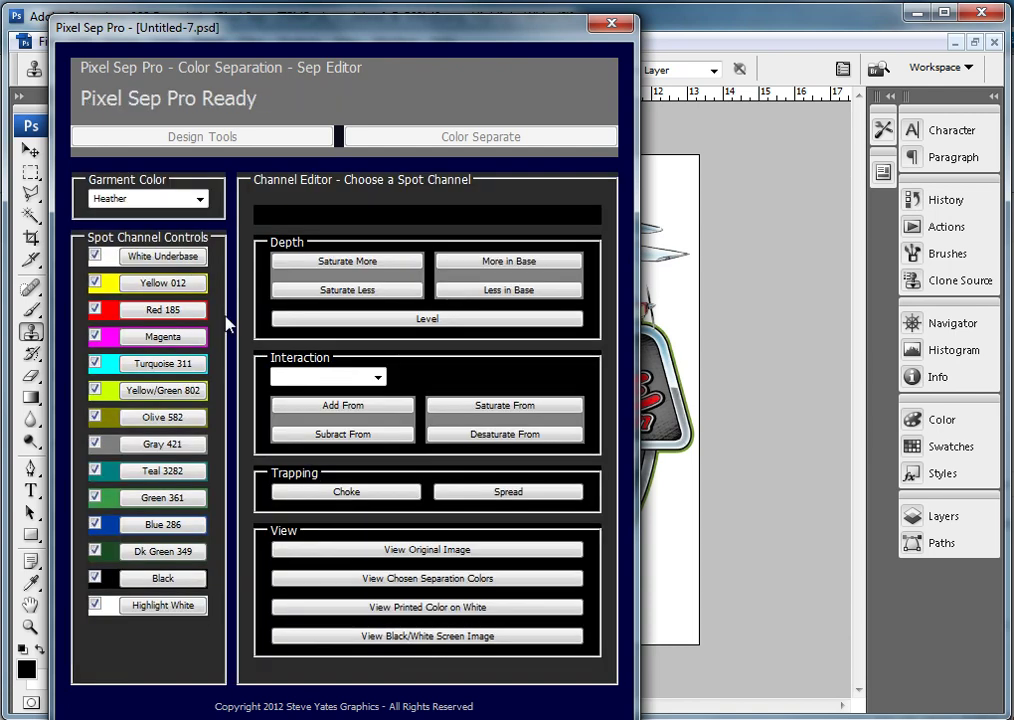
drag(330, 36, 971, 30)
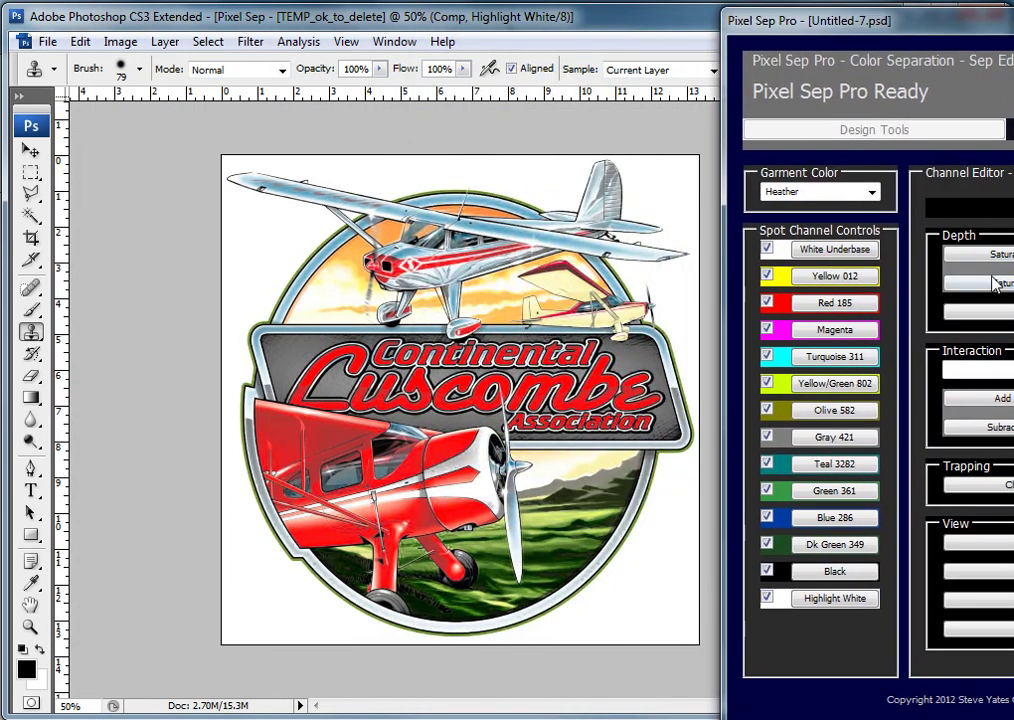
click(872, 191)
click(817, 224)
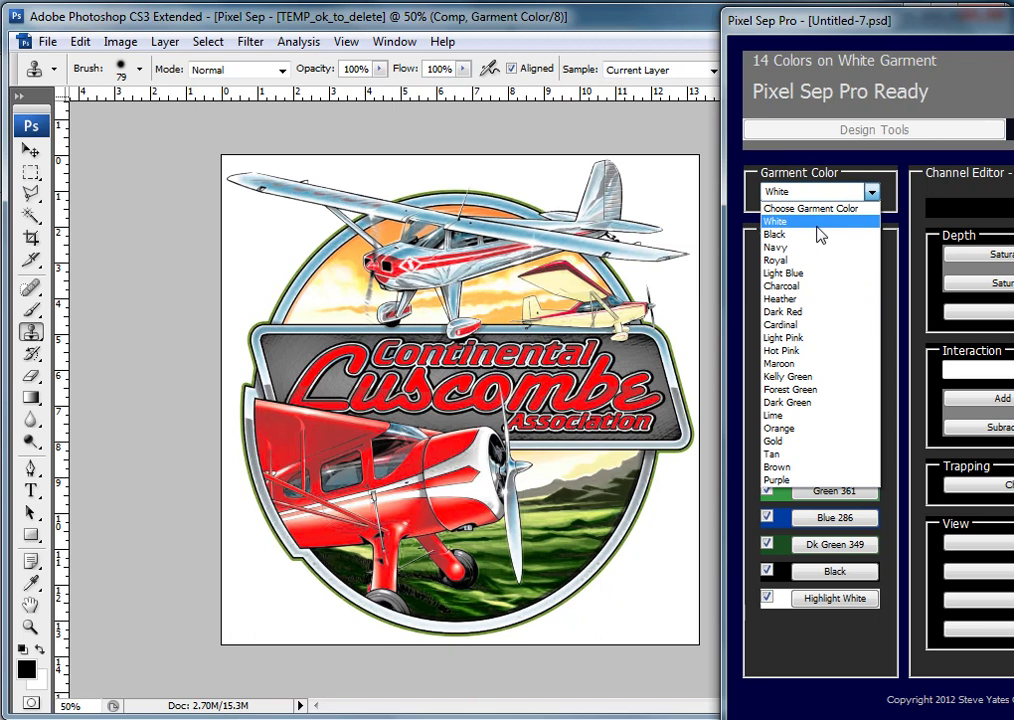
Step: Exclude the White Underbase and Highlight White channels, preview the design without Black, and select Yellow 012 for editing
click(767, 249)
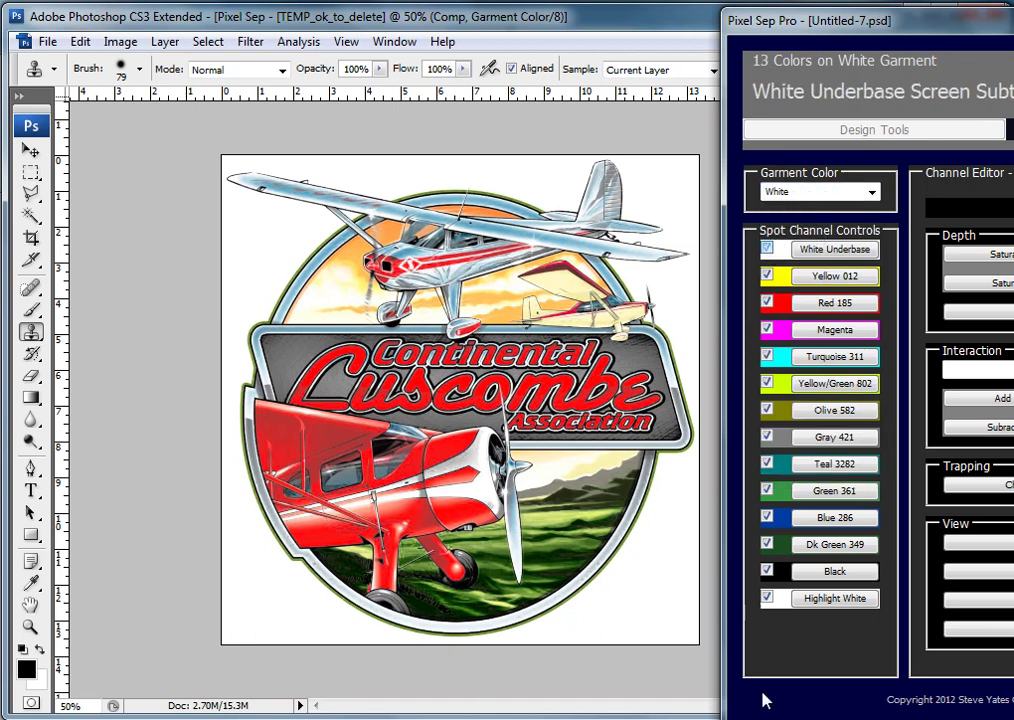
click(767, 597)
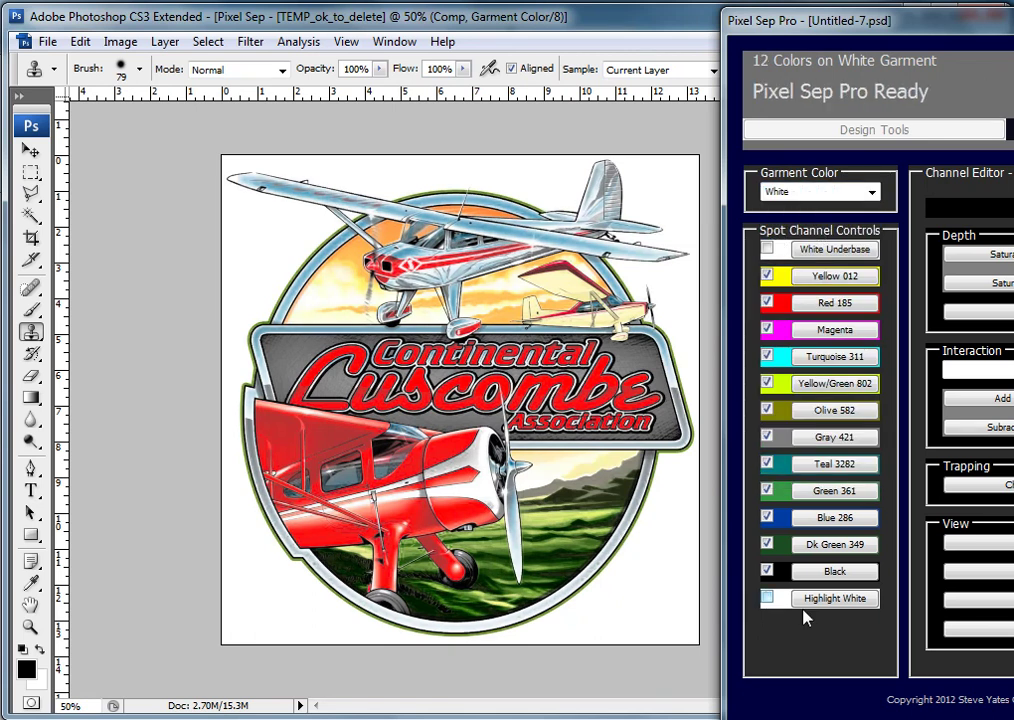
click(767, 570)
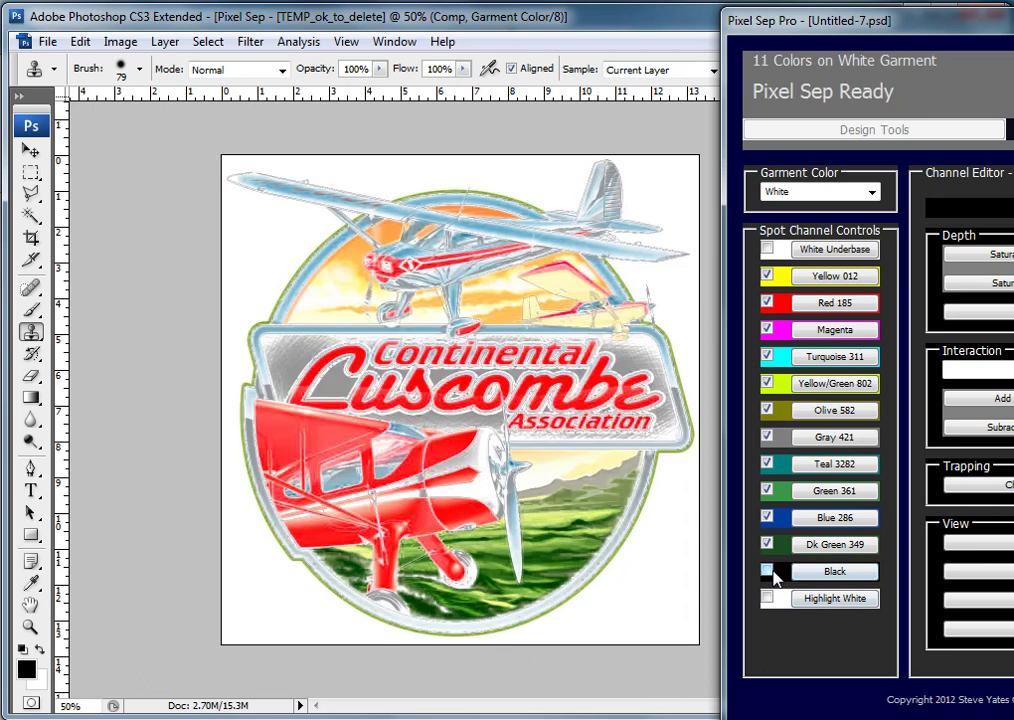
click(769, 572)
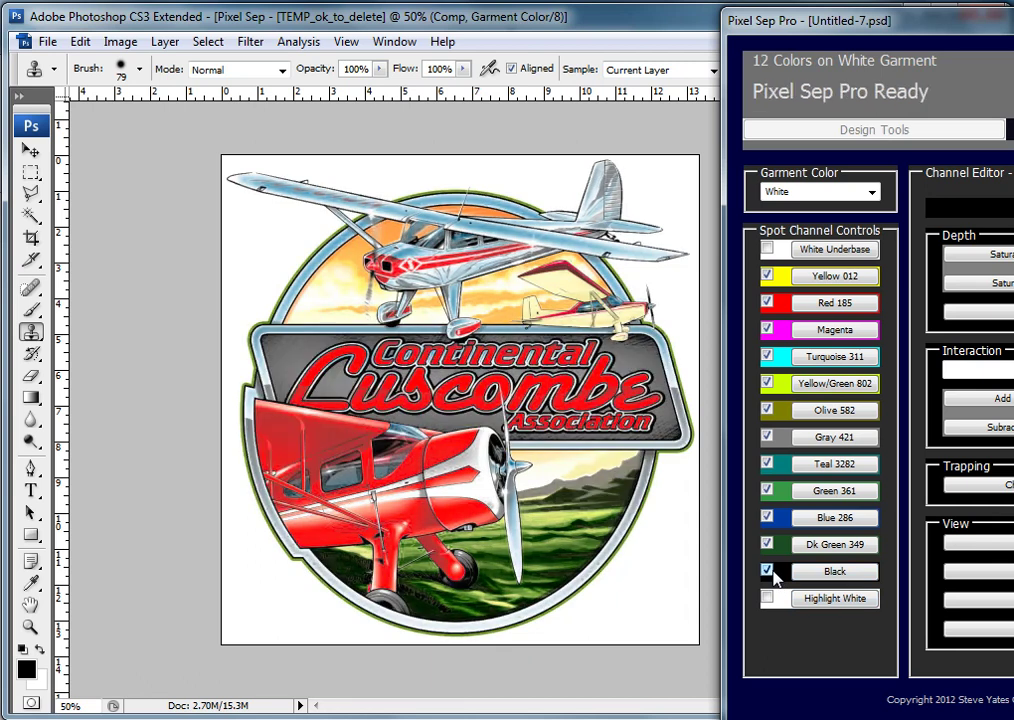
click(811, 279)
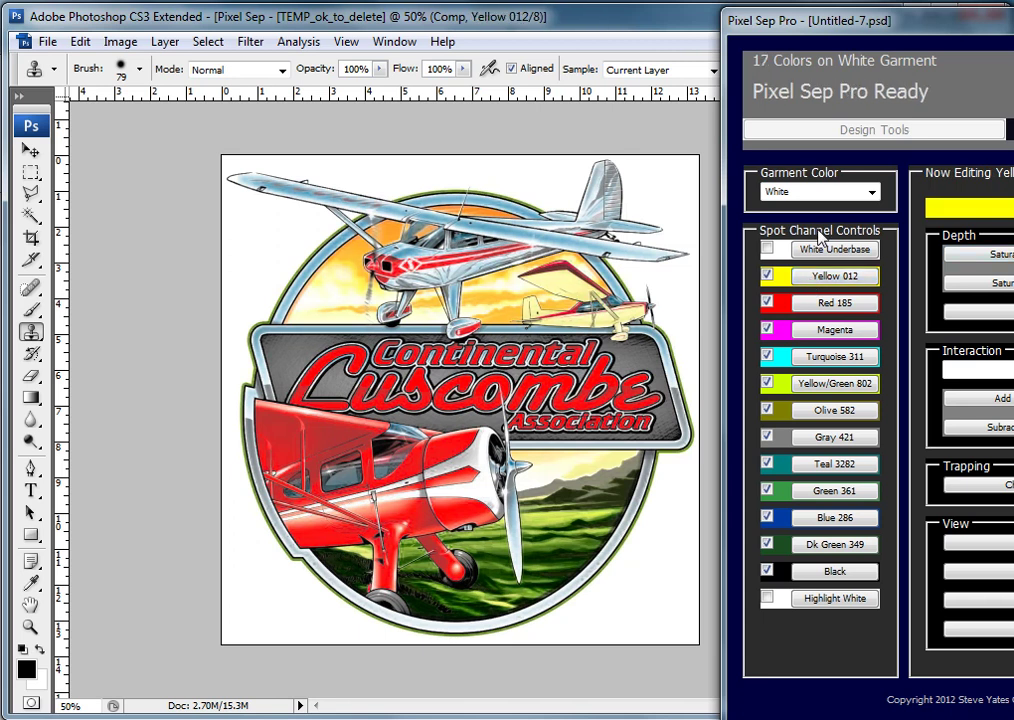
Step: Preview the design without Red 185, and switch off the Magenta, Turquoise 311 and Yellow/Green 802 channels
click(767, 303)
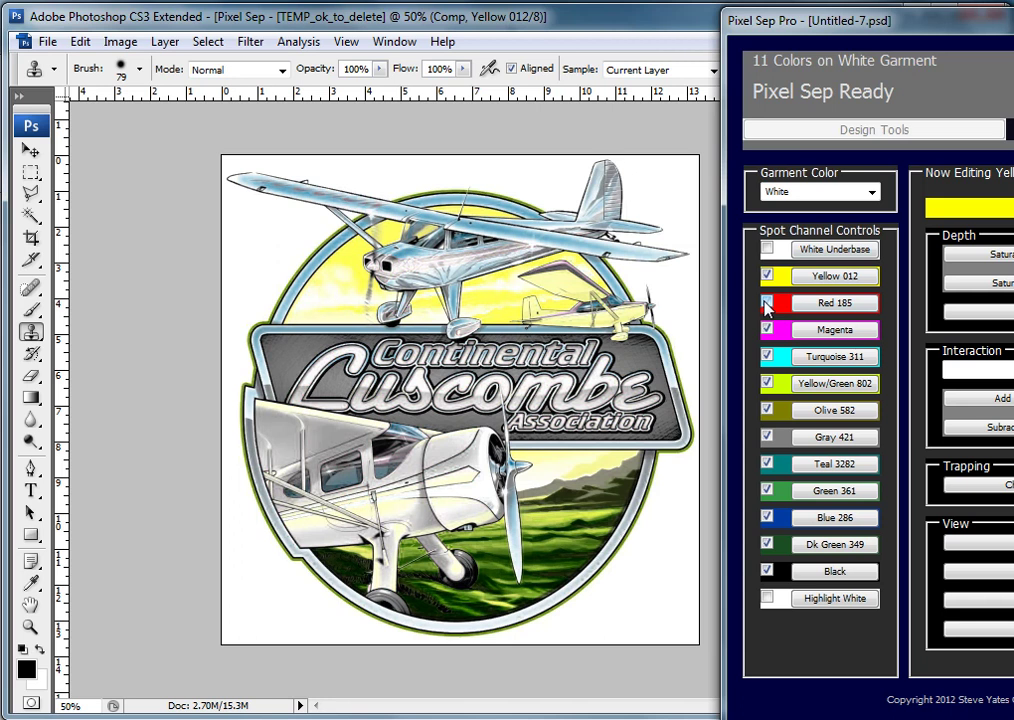
click(767, 303)
click(767, 331)
click(767, 357)
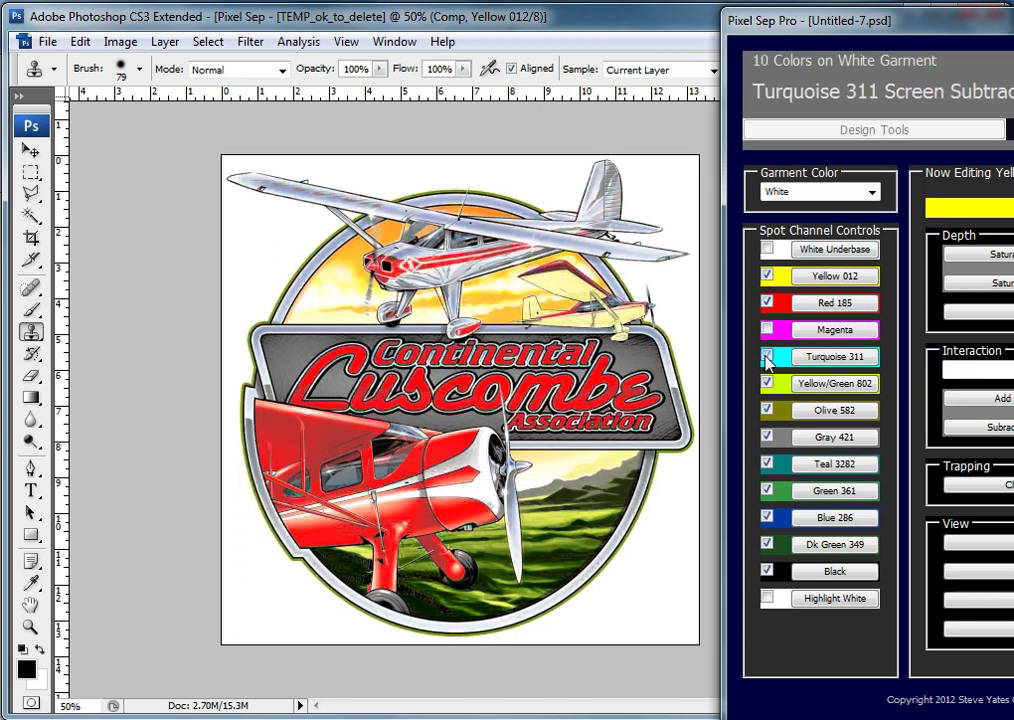
click(767, 357)
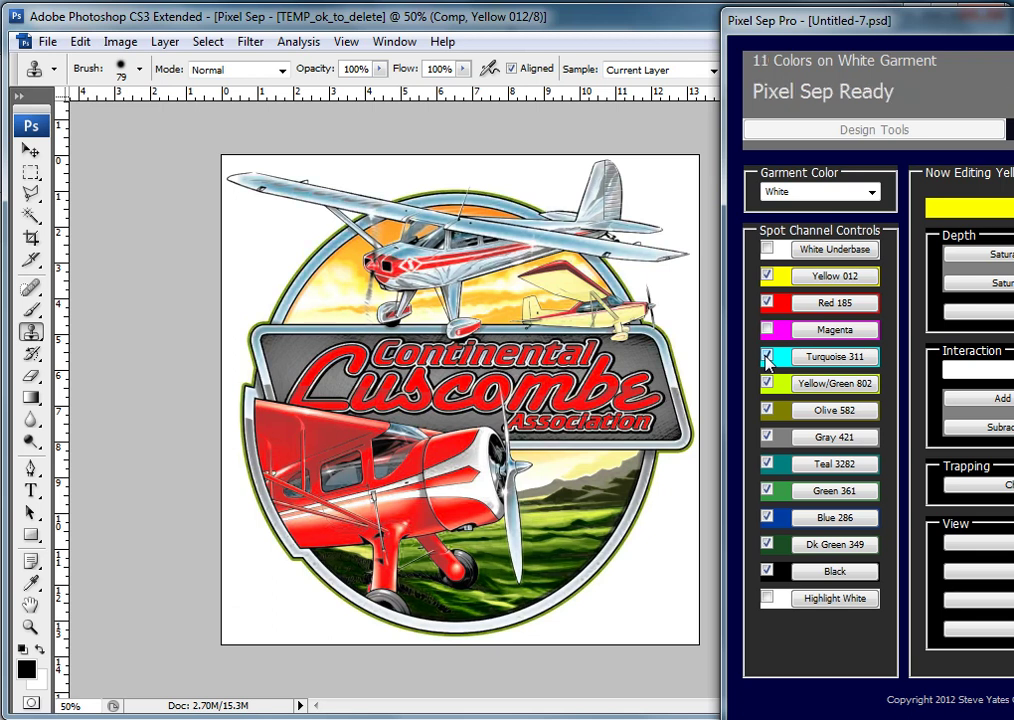
click(766, 384)
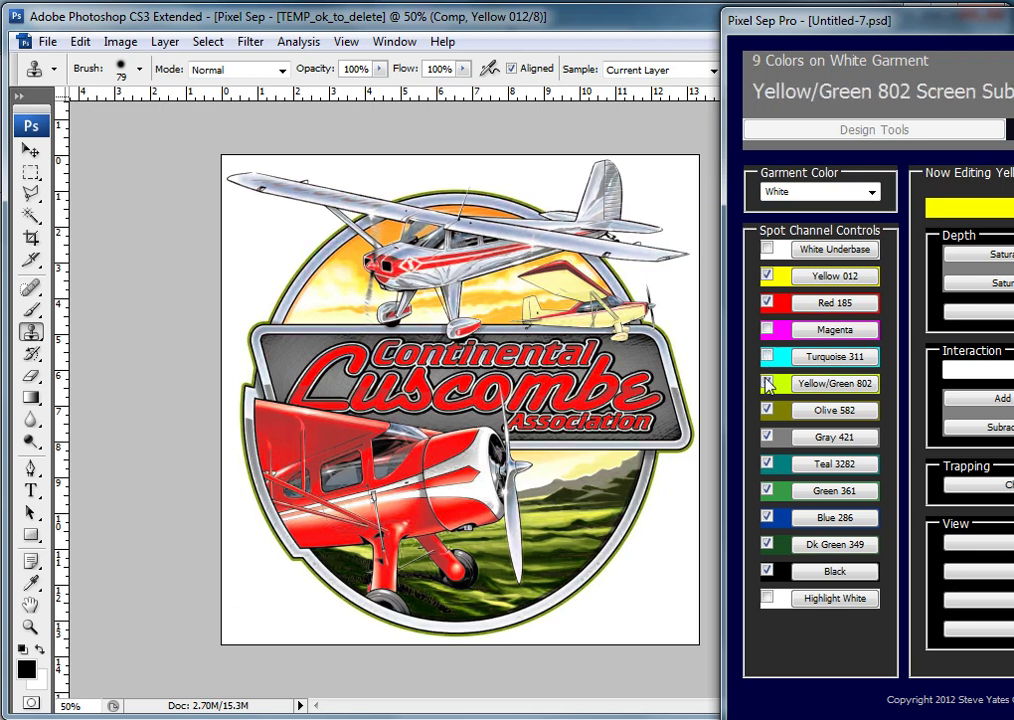
click(767, 384)
click(767, 385)
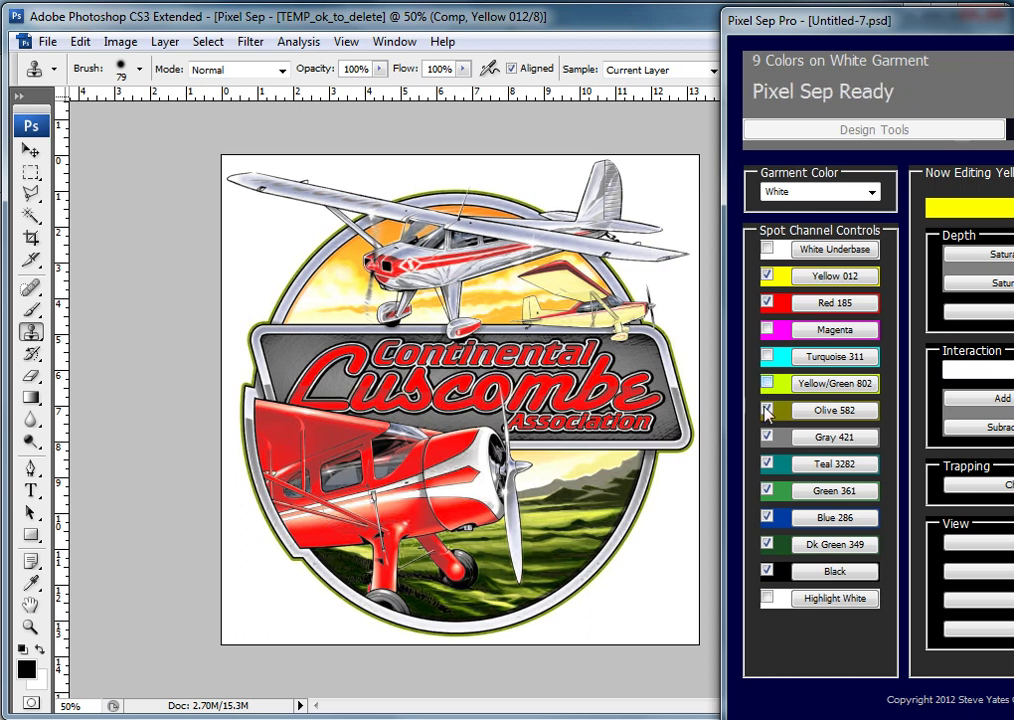
Step: Switch off the Olive 582, Teal 3282 and Blue 286 channels, keeping Green 361 on after previewing the design without it
click(766, 411)
click(767, 411)
click(767, 464)
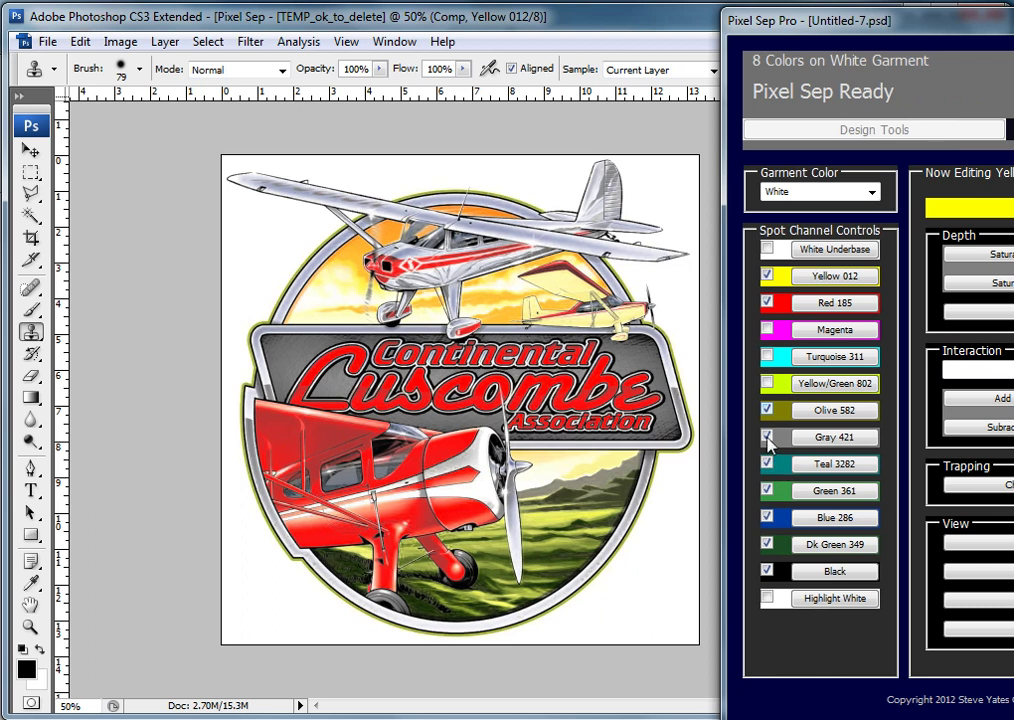
click(767, 444)
click(768, 448)
click(768, 465)
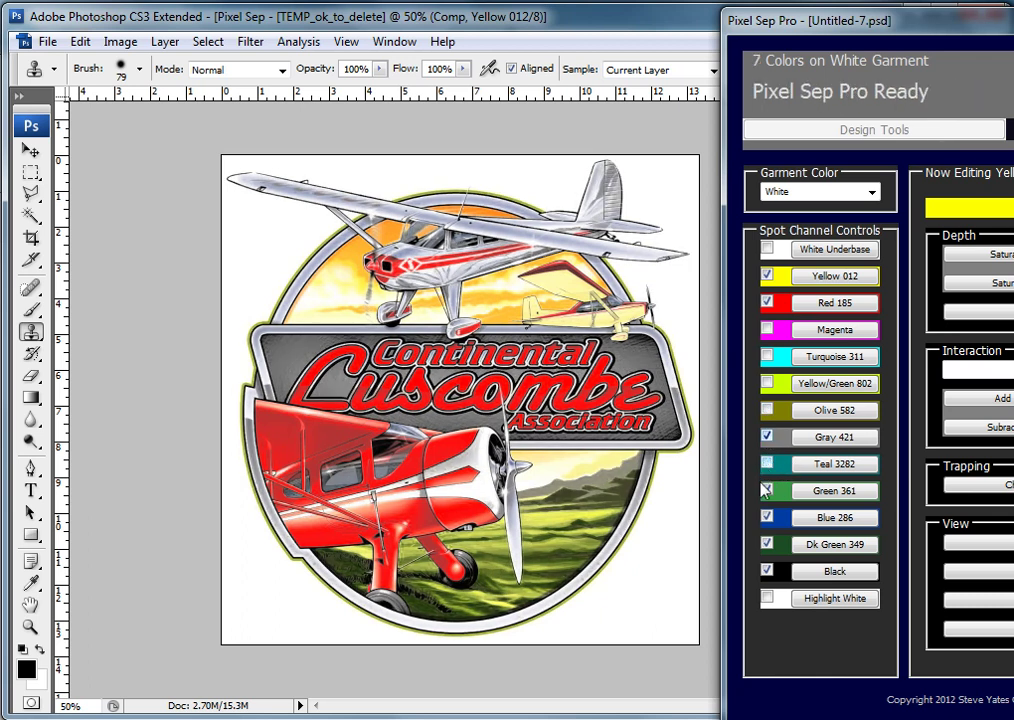
click(768, 490)
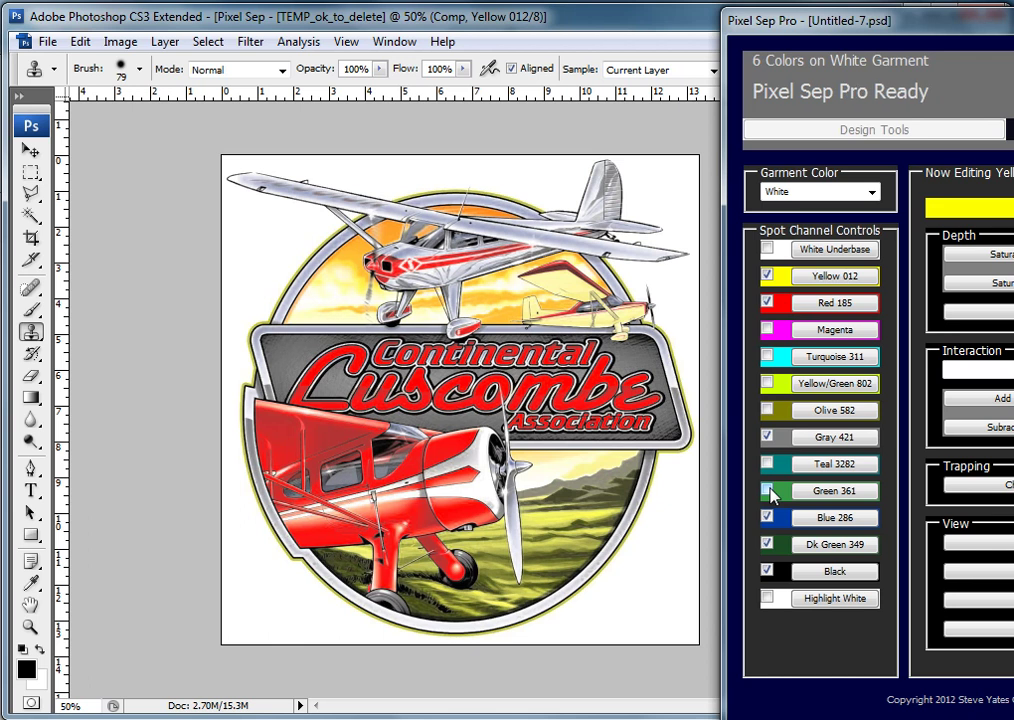
click(768, 491)
click(768, 517)
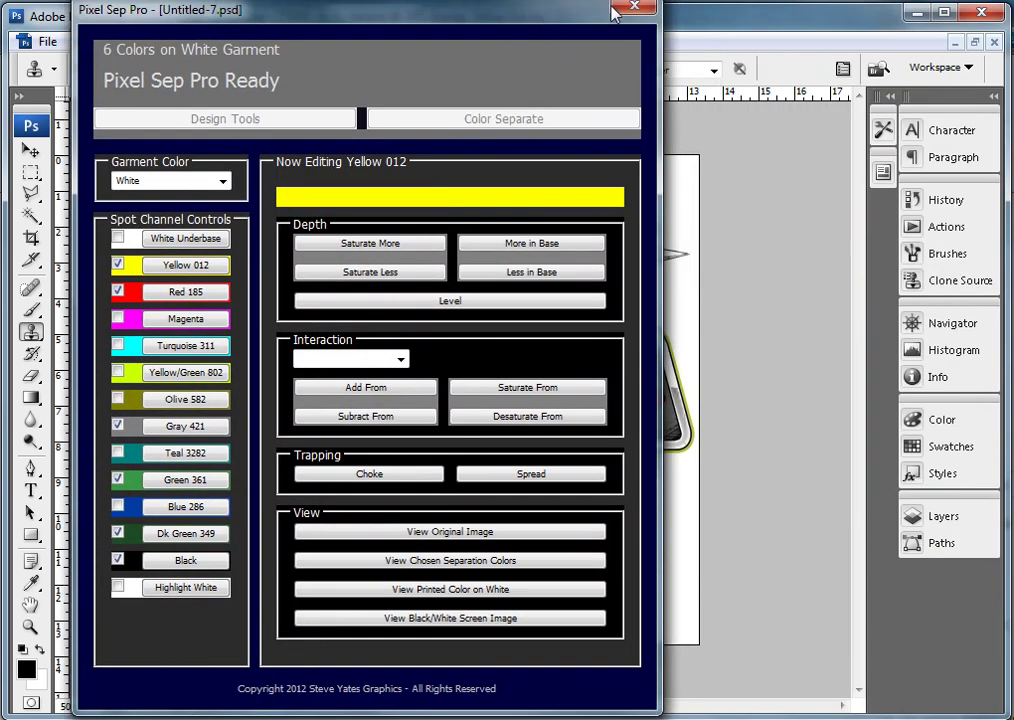
Step: Preview the separation without the Gray 421 channel in Photoshop, and close the temporary separation document without saving
click(893, 506)
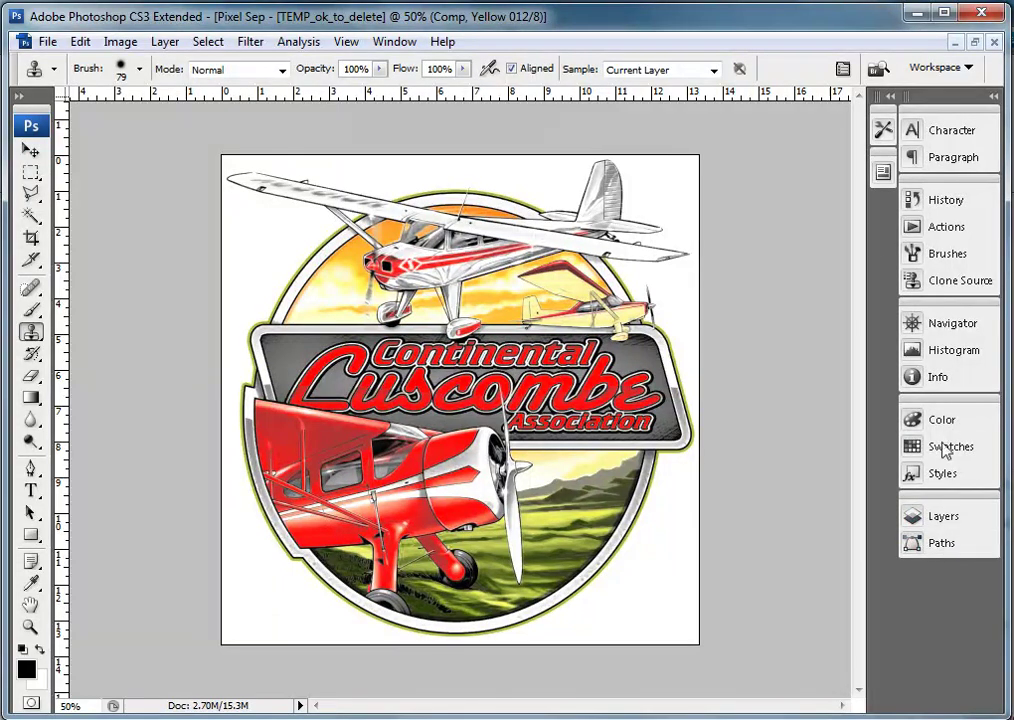
drag(505, 138, 663, 138)
drag(828, 244, 838, 664)
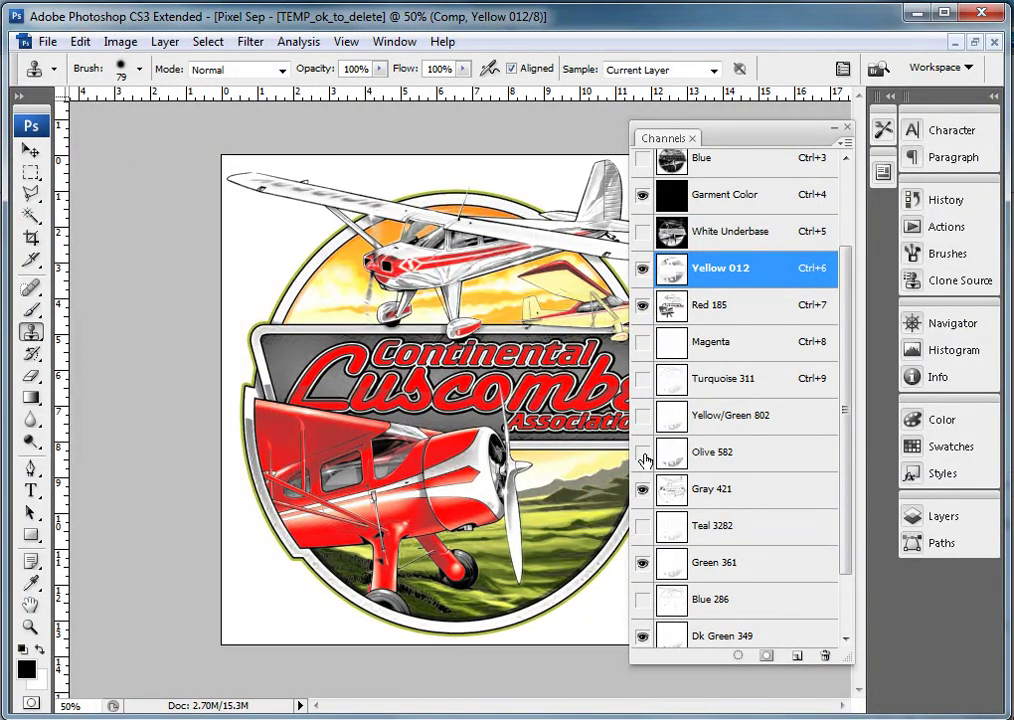
click(643, 490)
click(643, 490)
click(993, 44)
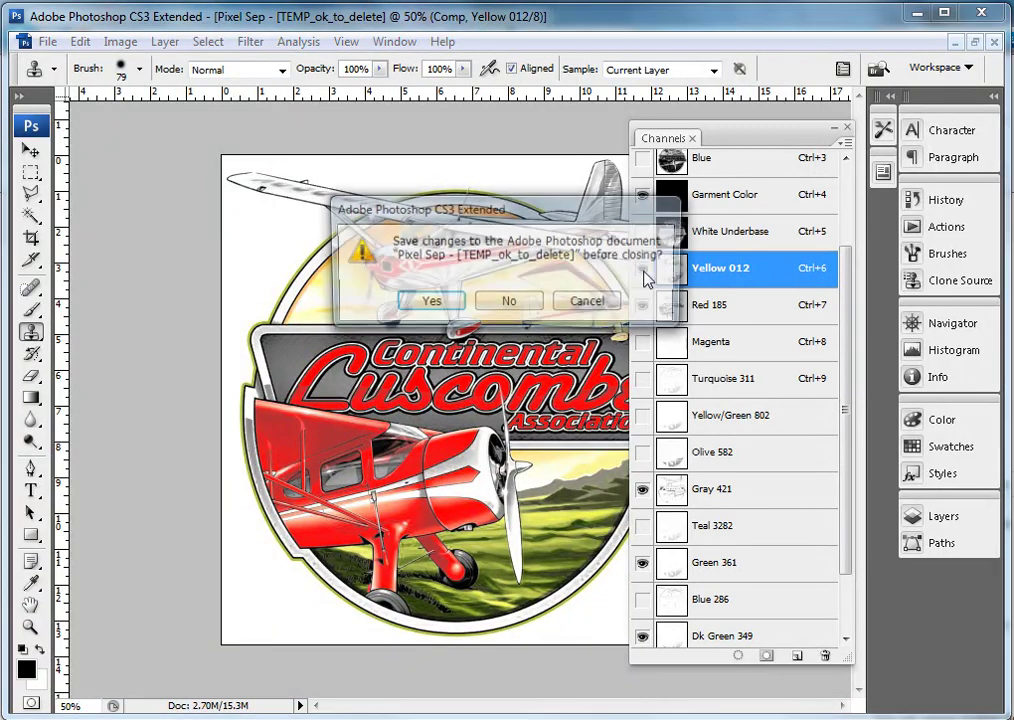
click(523, 301)
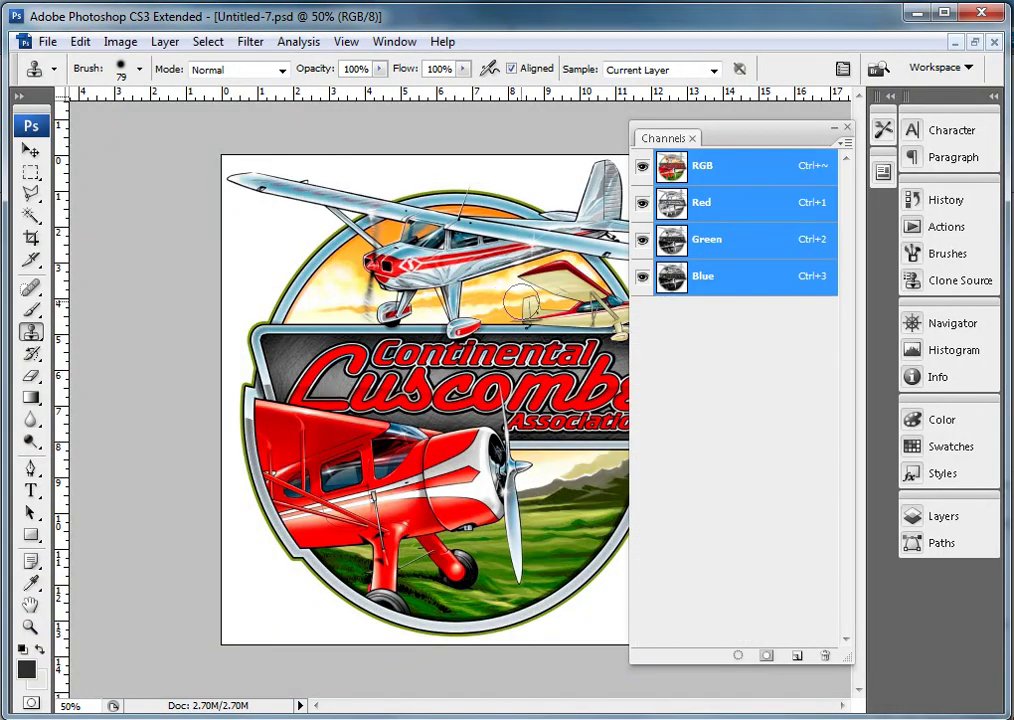
Step: Relaunch the Pixel Sep filter on the original artwork and open the Select Sim Process color choices
click(394, 44)
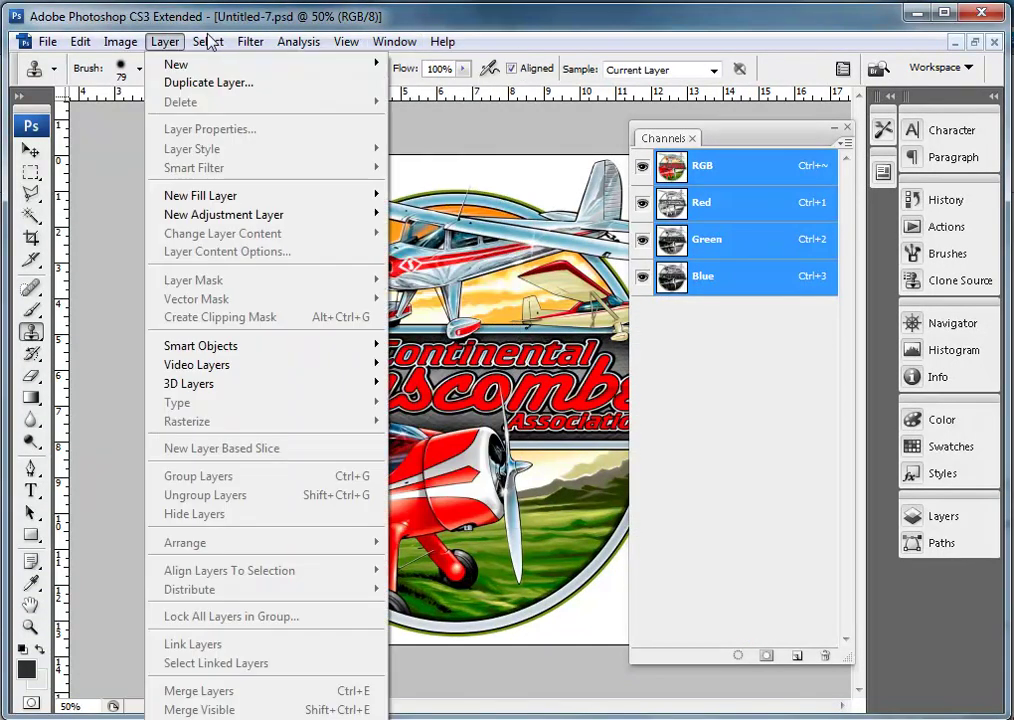
click(340, 524)
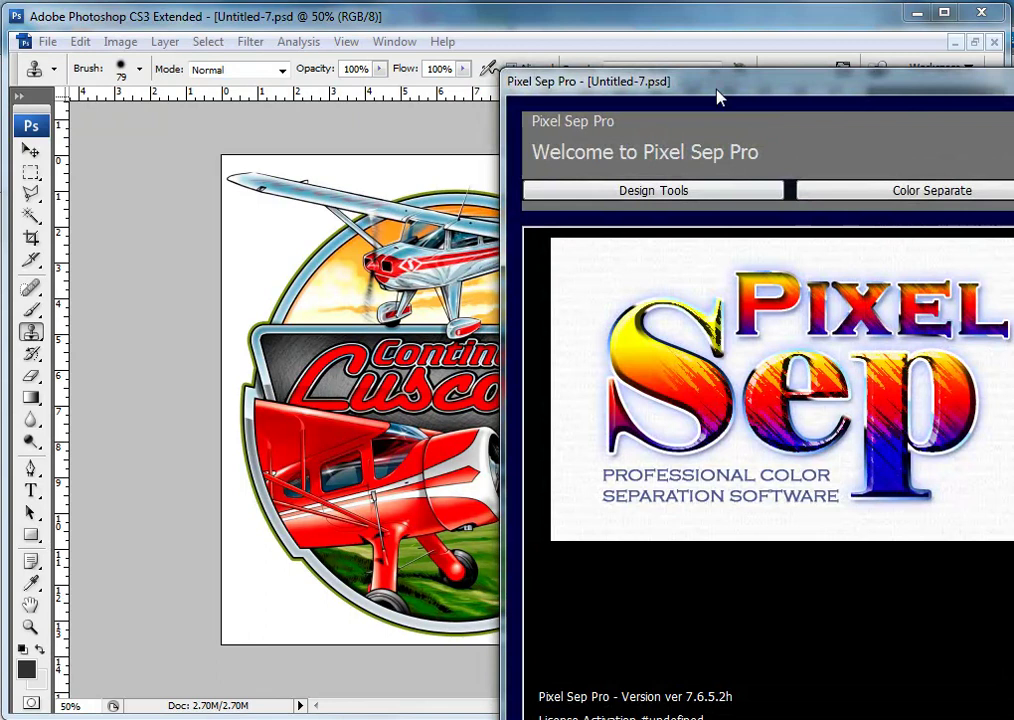
drag(716, 90, 441, 34)
click(627, 140)
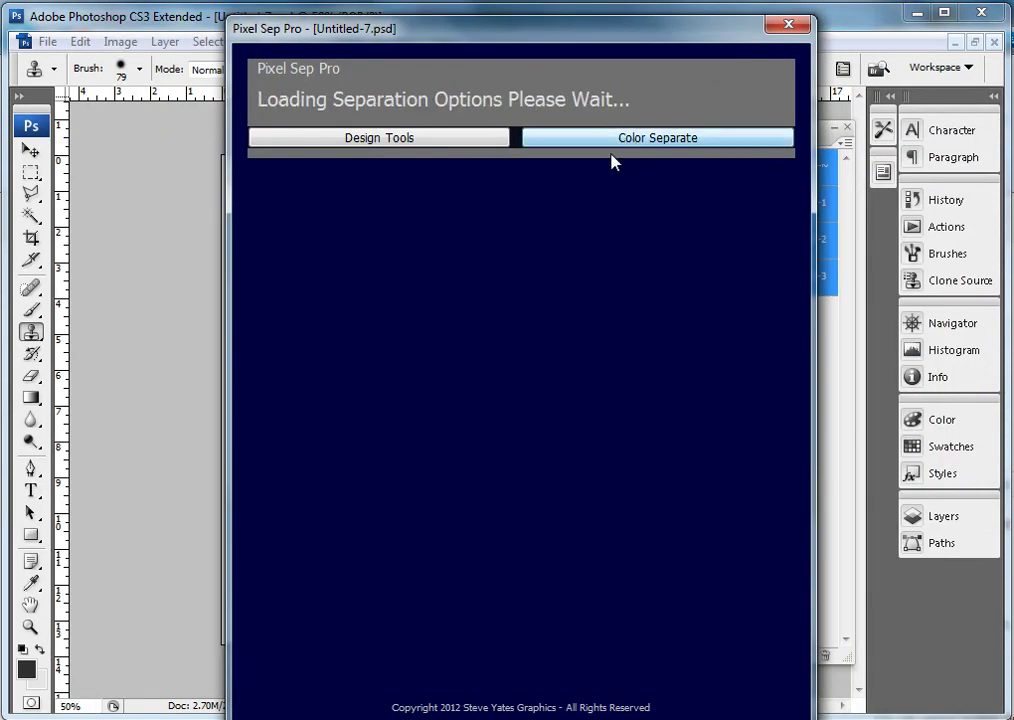
click(316, 226)
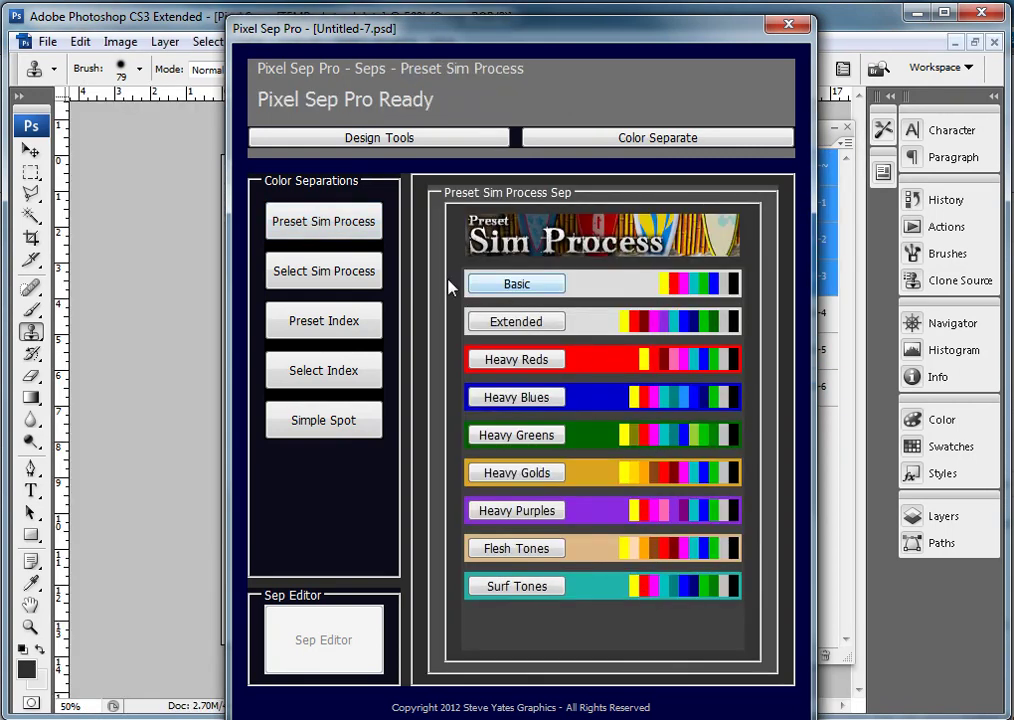
click(340, 275)
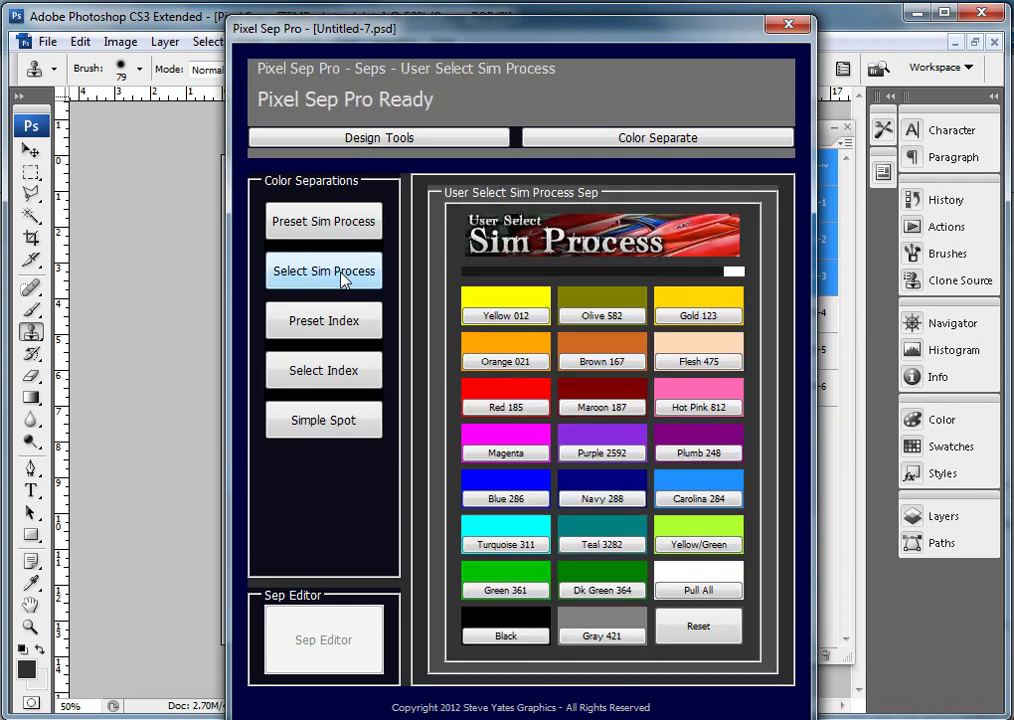
Step: Add Black, Gray 421, Yellow 012, Red 185 and Carolina 284 to the simulated process separation
drag(607, 50, 779, 31)
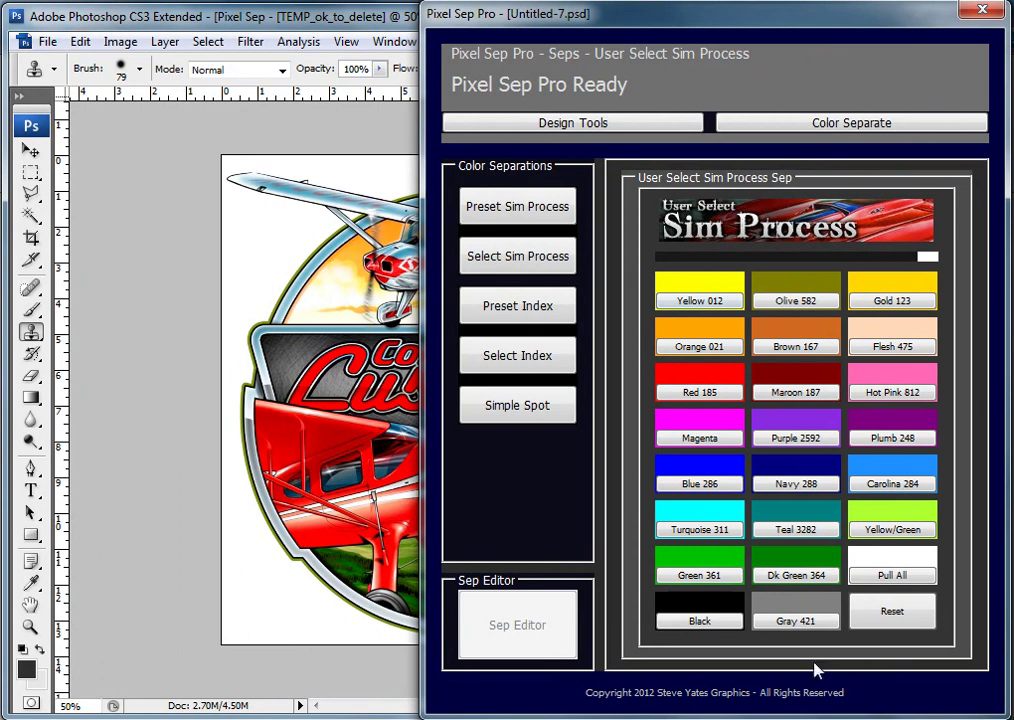
click(698, 618)
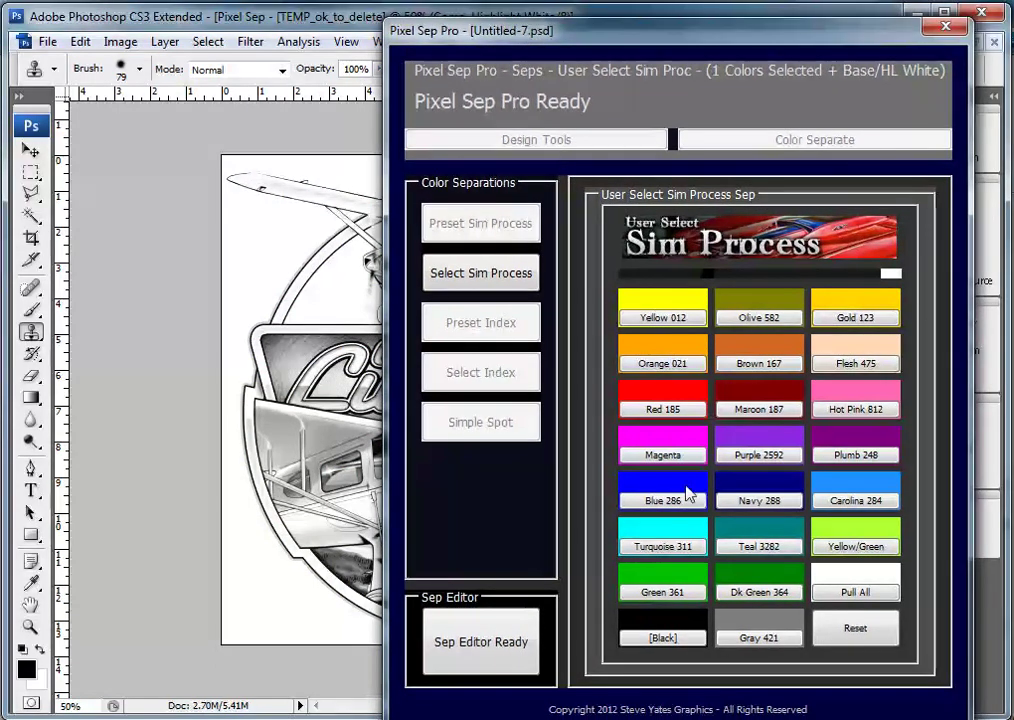
click(760, 638)
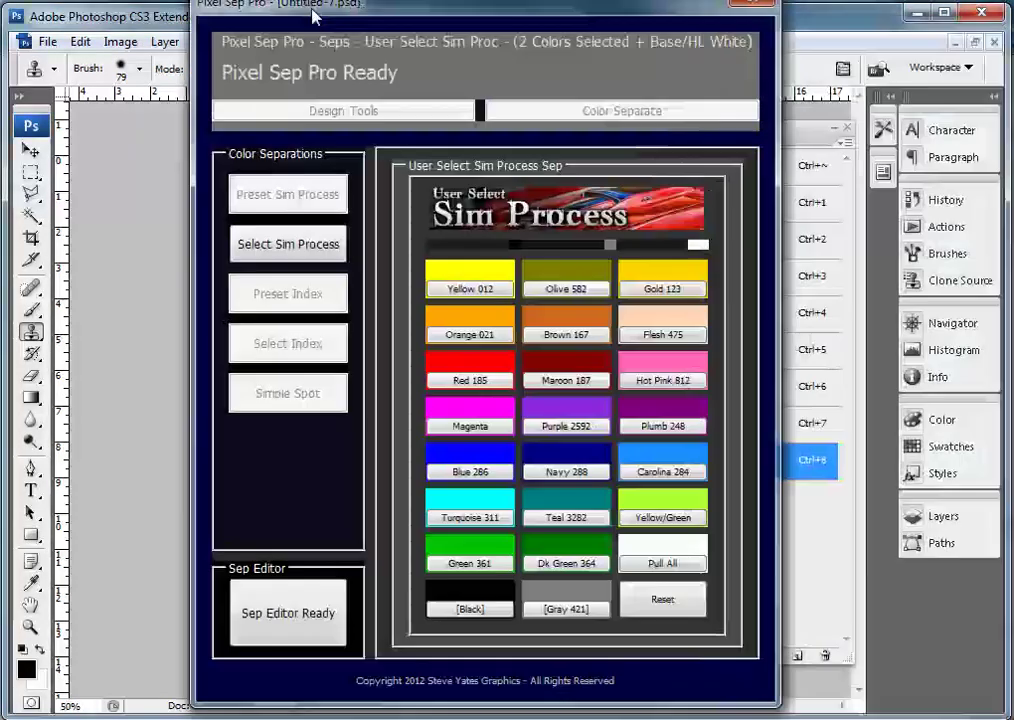
drag(313, 14, 538, 28)
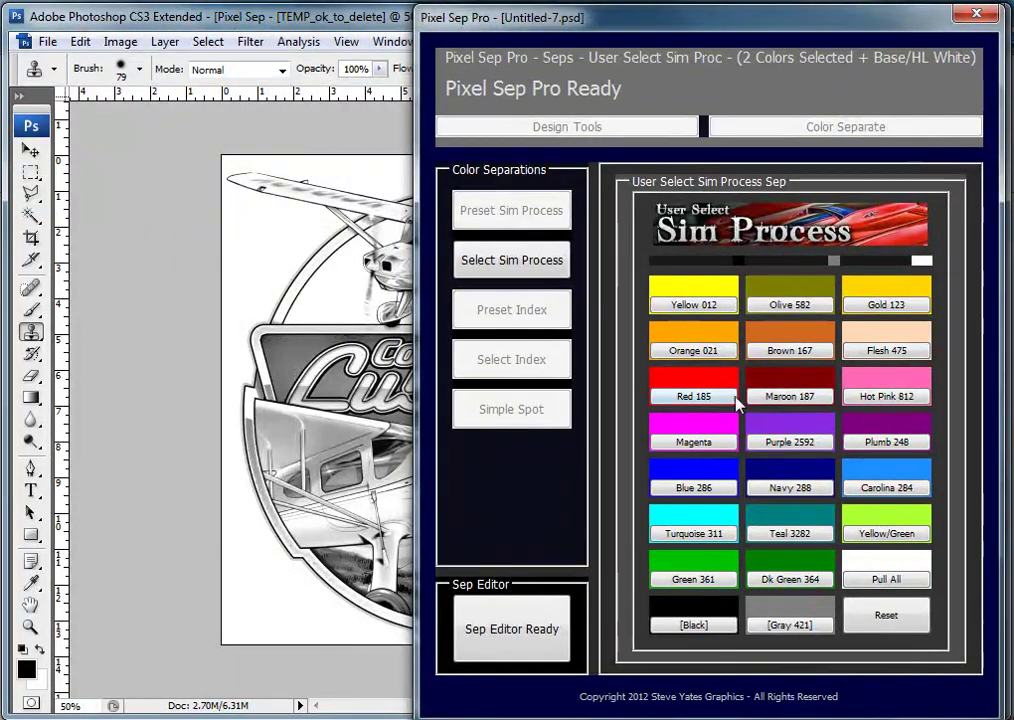
click(705, 318)
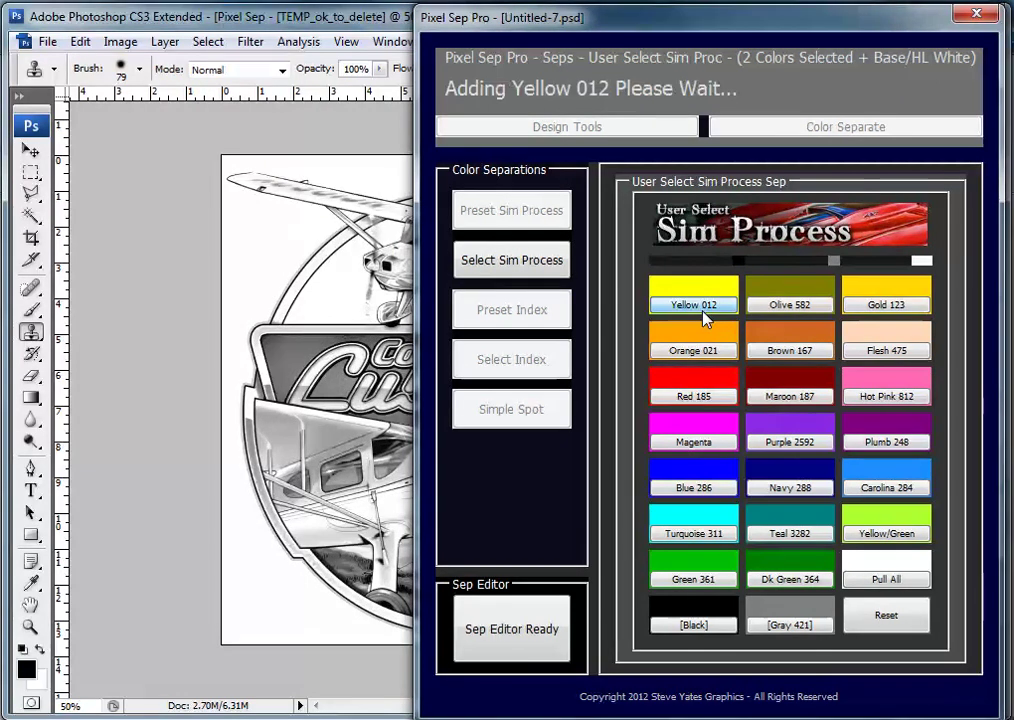
click(706, 397)
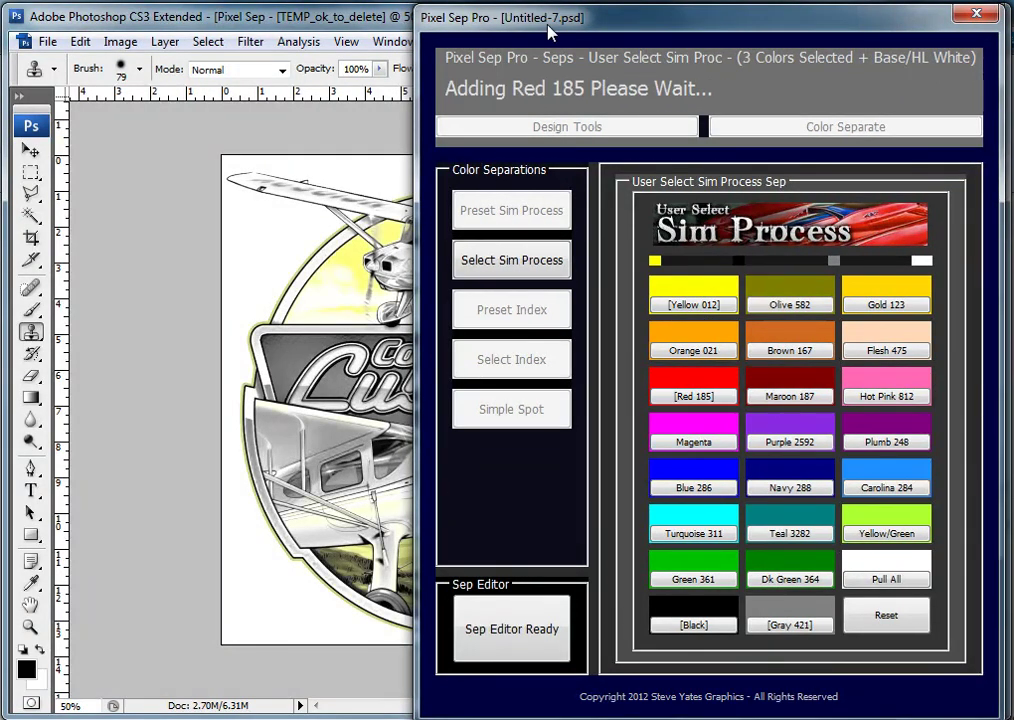
click(905, 494)
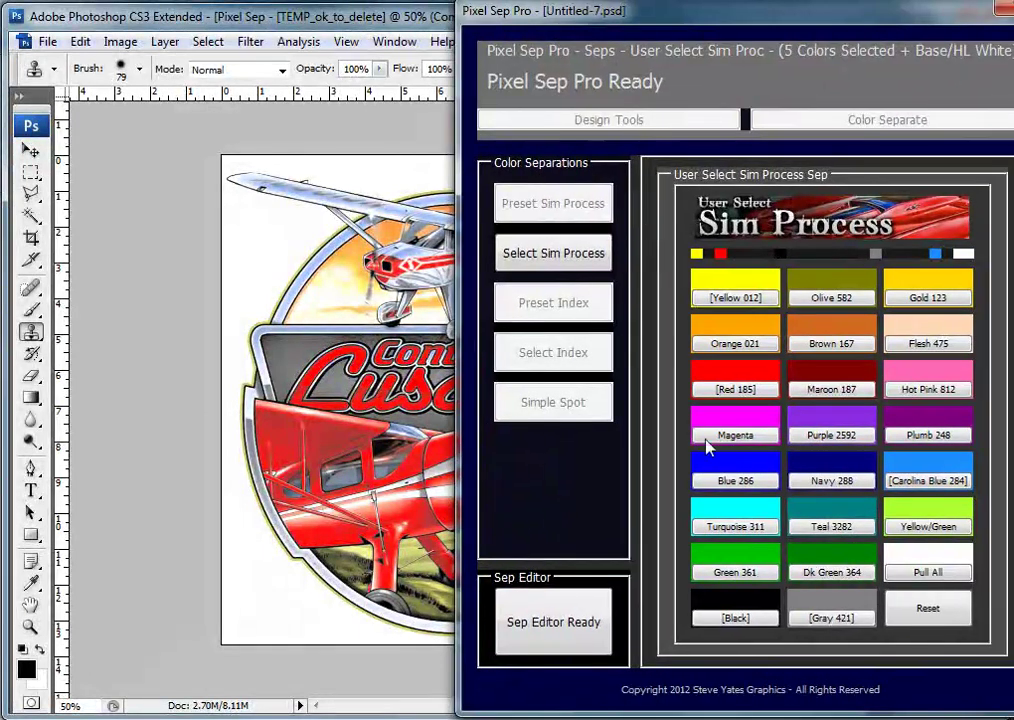
Step: Compare the design with Carolina Blue 284 removed and at both strength levels, and leave it at the second level
click(936, 478)
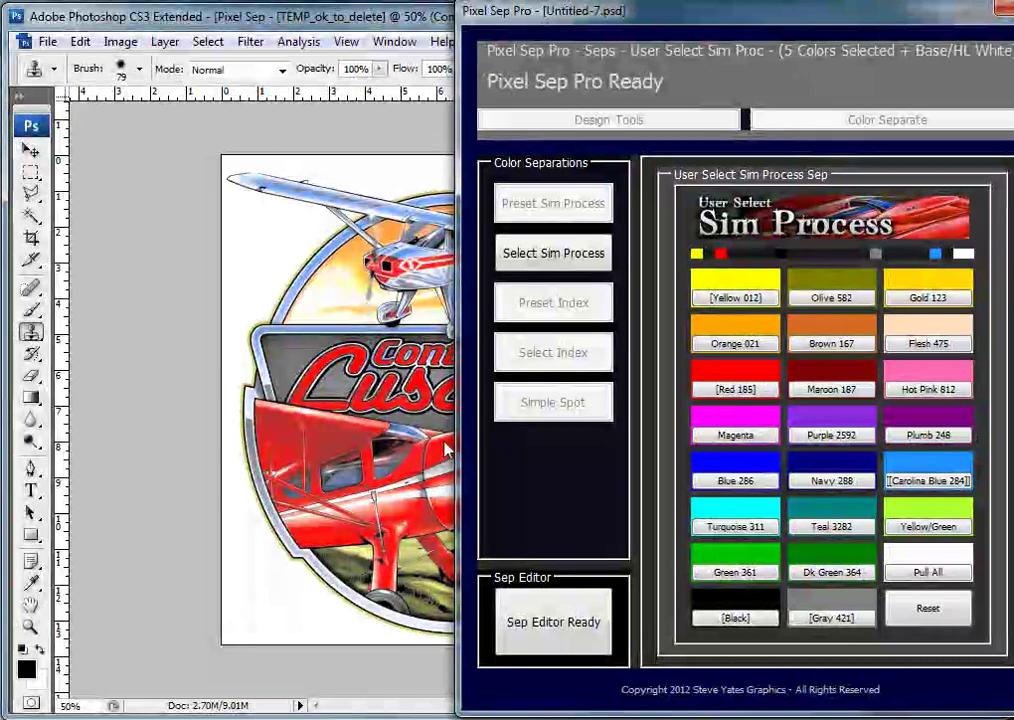
click(938, 482)
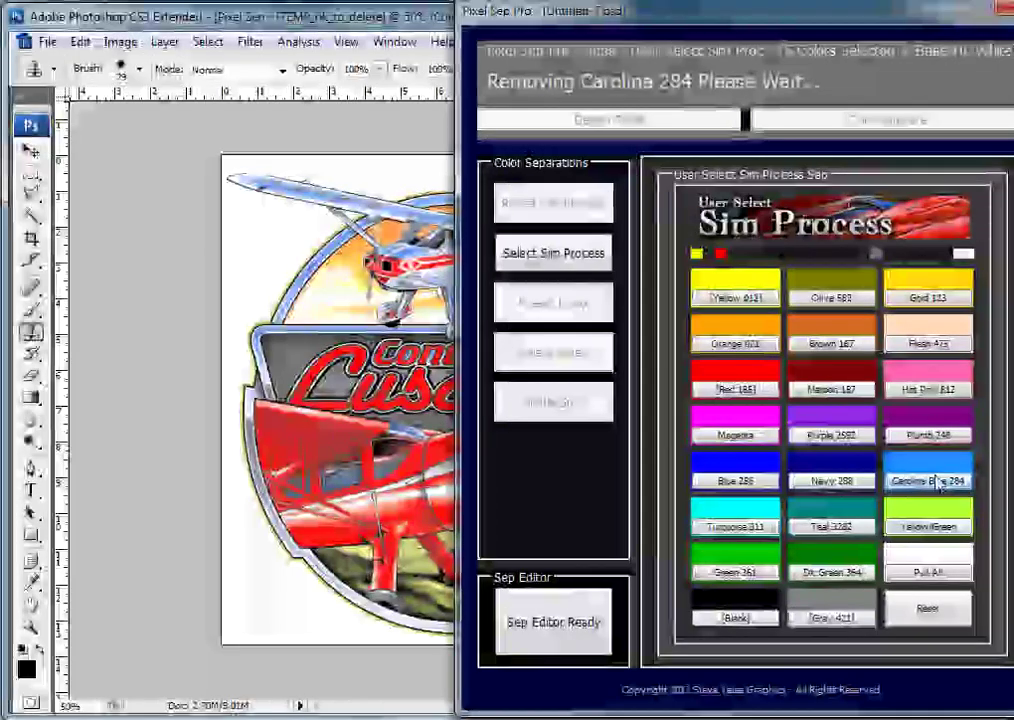
click(940, 488)
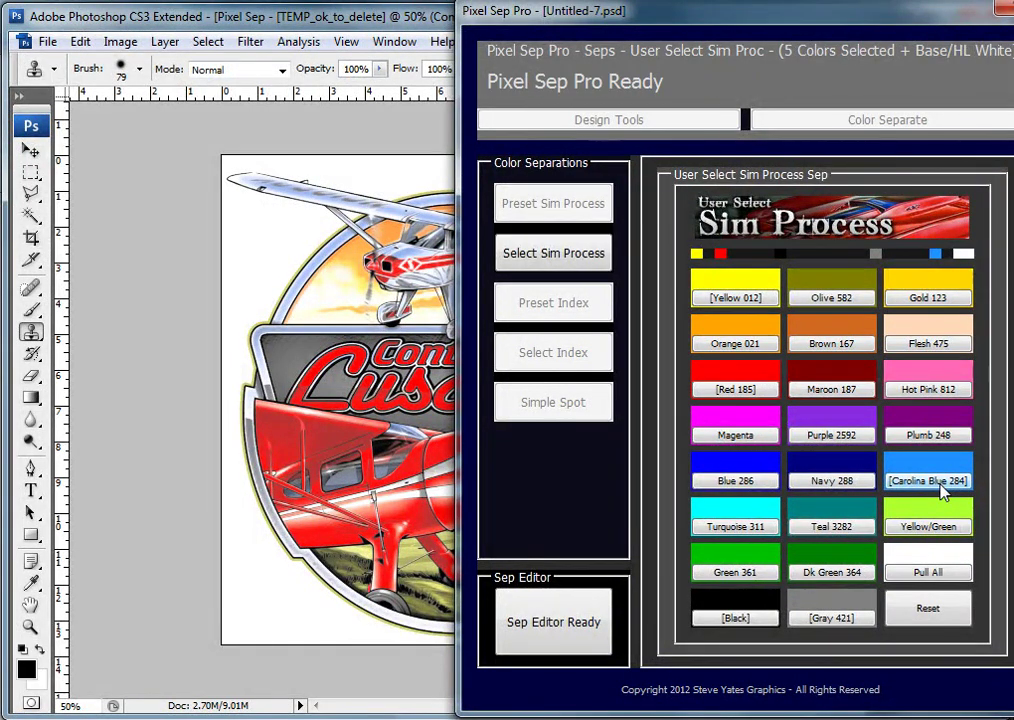
click(940, 488)
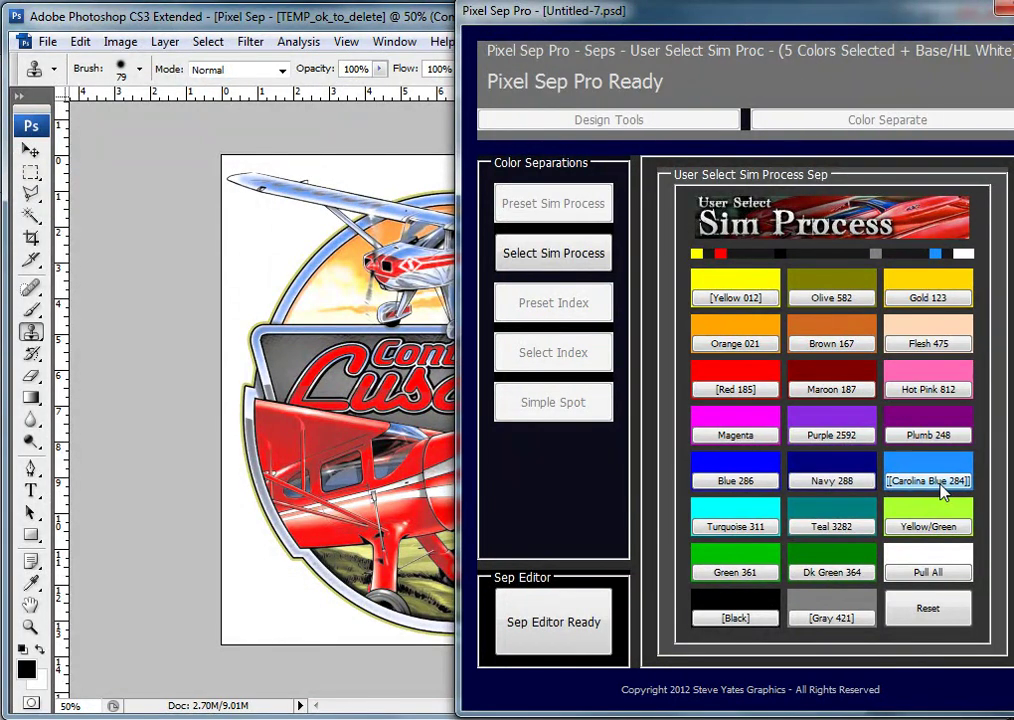
click(940, 488)
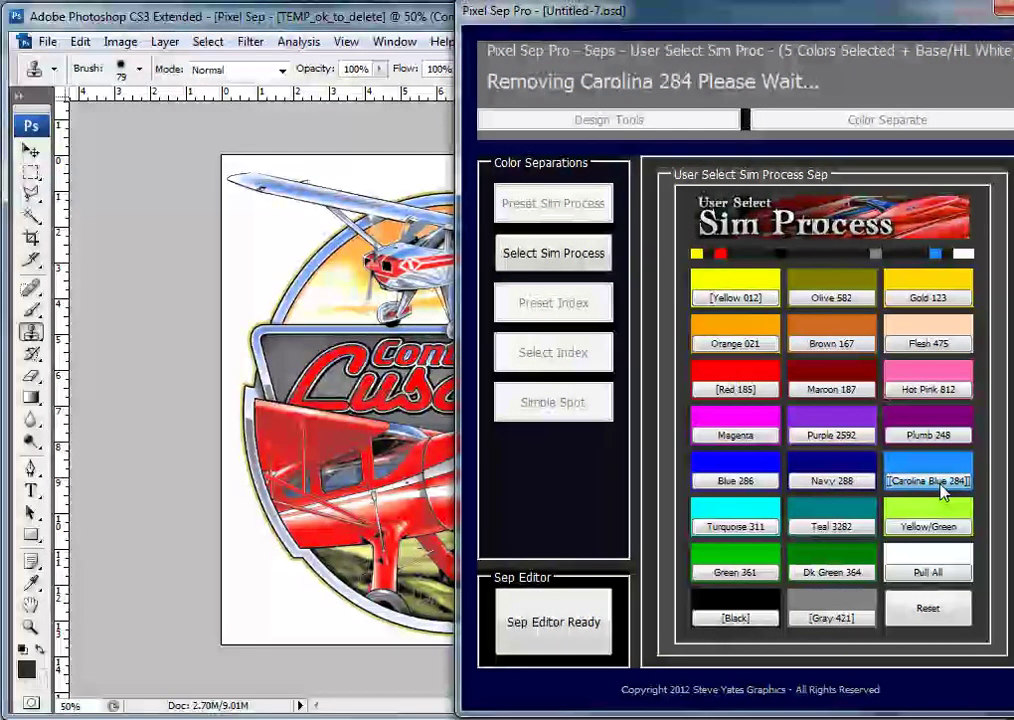
click(940, 488)
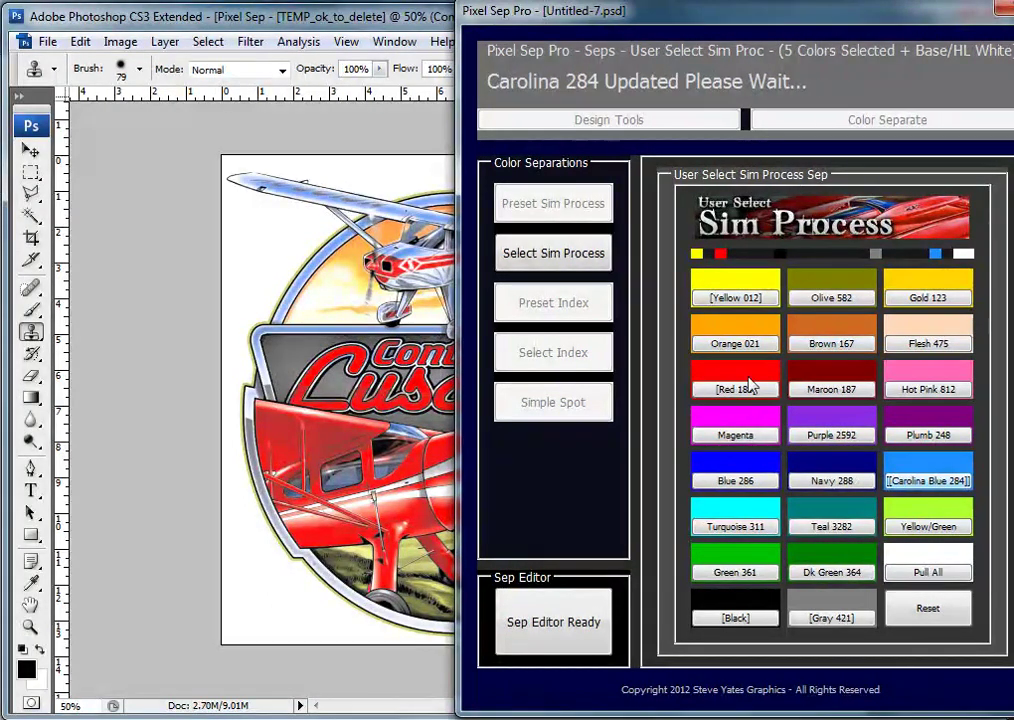
Step: Update Black to its second strength level and add Orange 021 to the separation
click(760, 617)
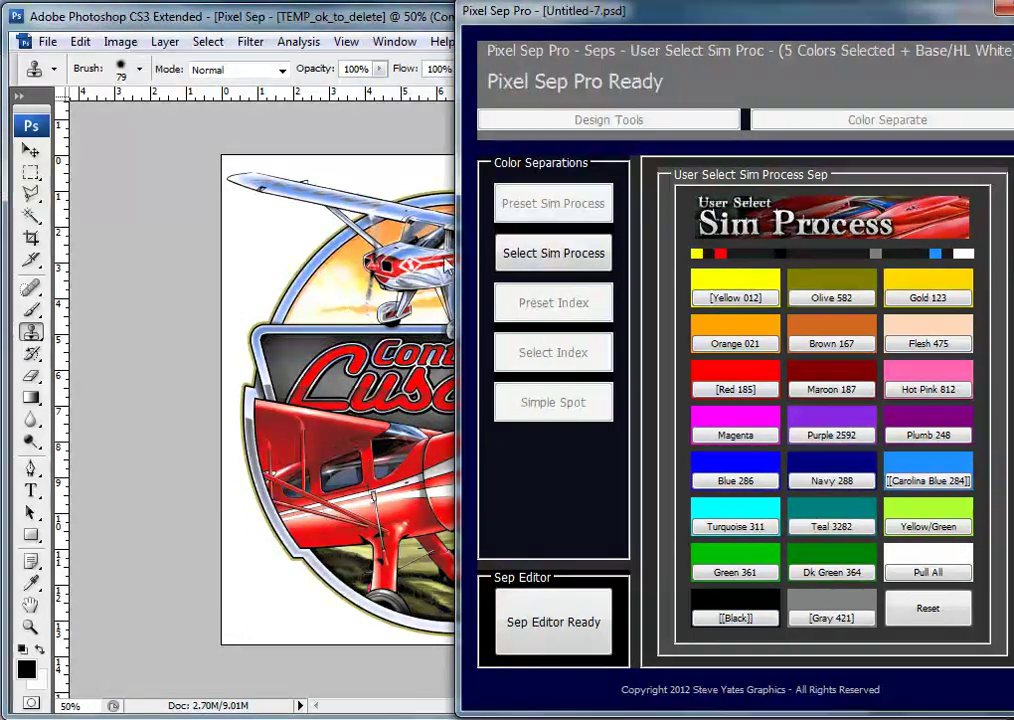
drag(646, 31, 950, 52)
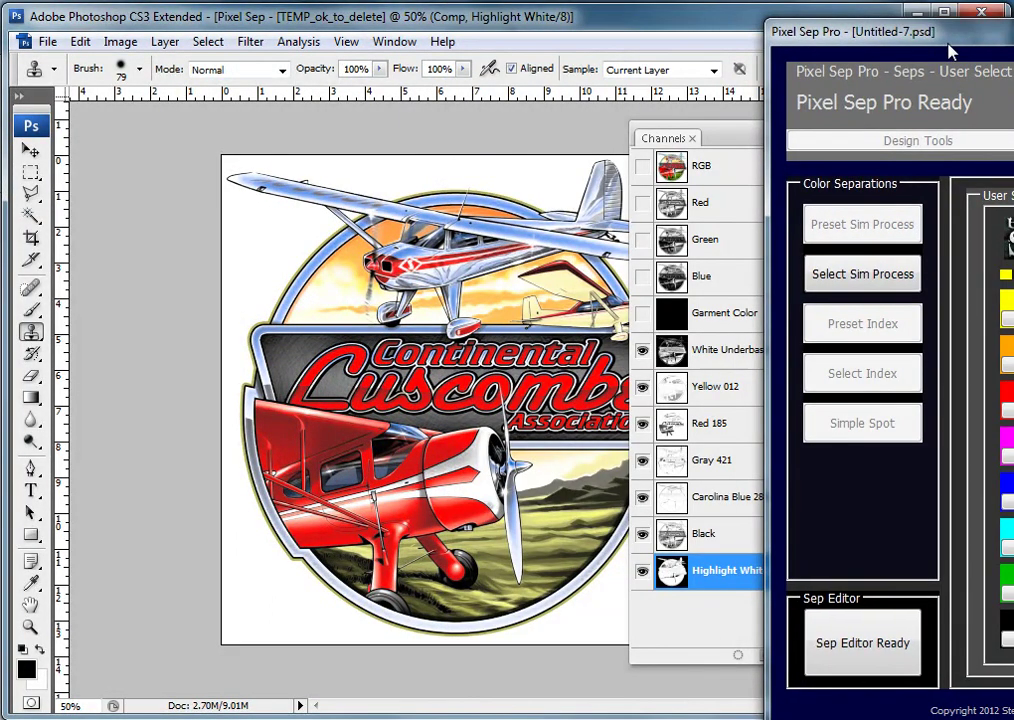
drag(1013, 58, 755, 62)
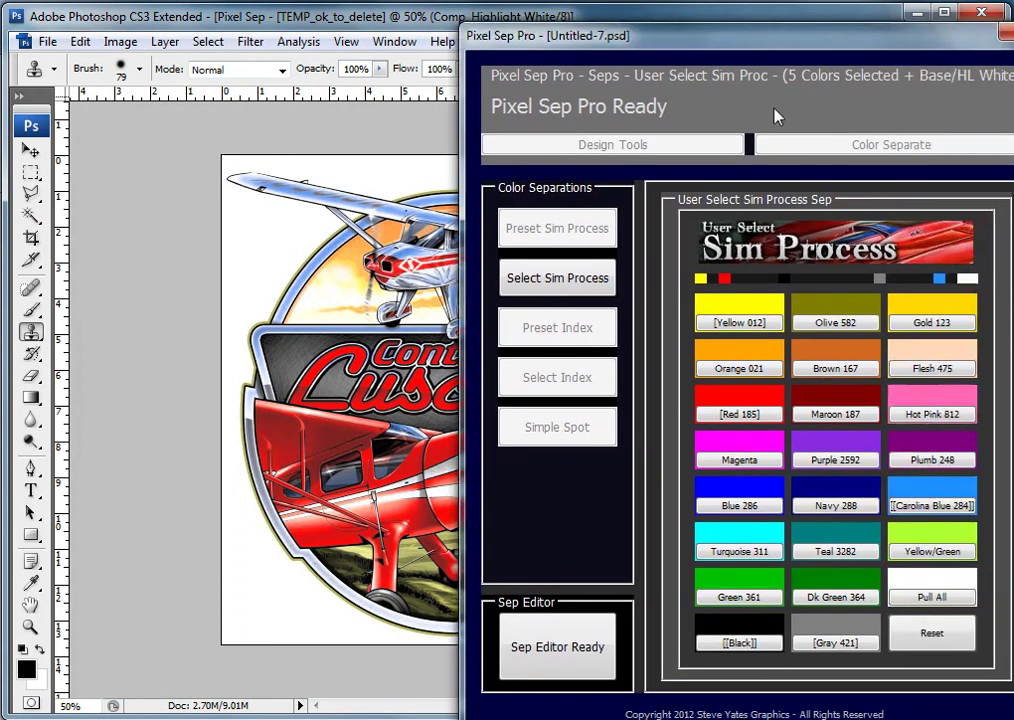
click(740, 366)
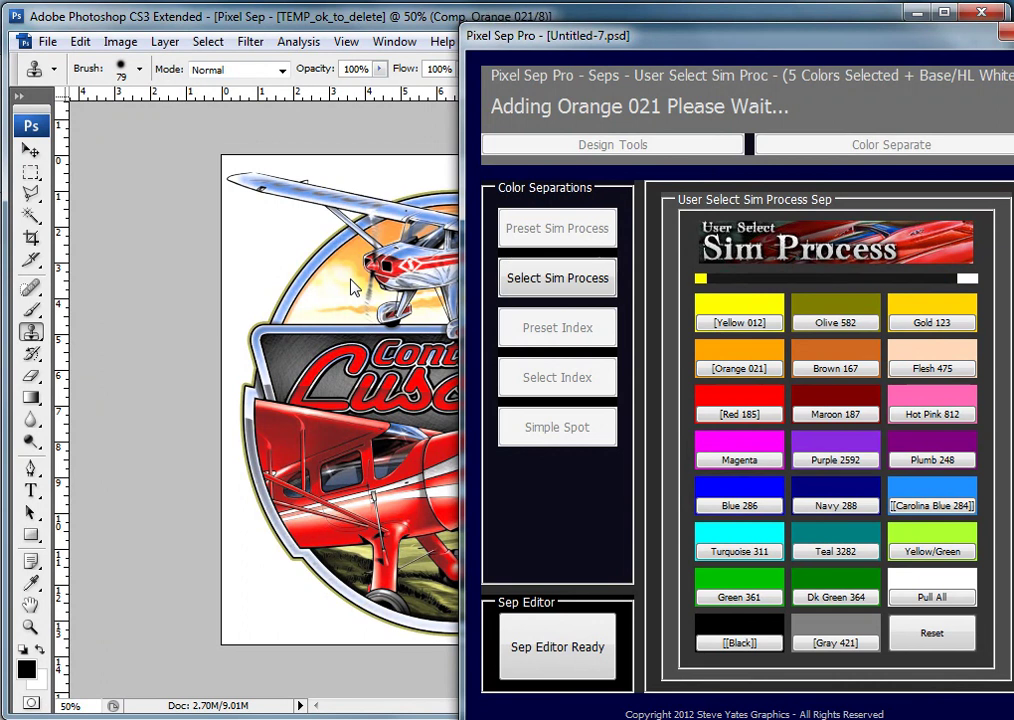
drag(580, 33, 718, 33)
Step: Open the separation in the Sep Editor and switch off the Gray 421 channel
click(432, 632)
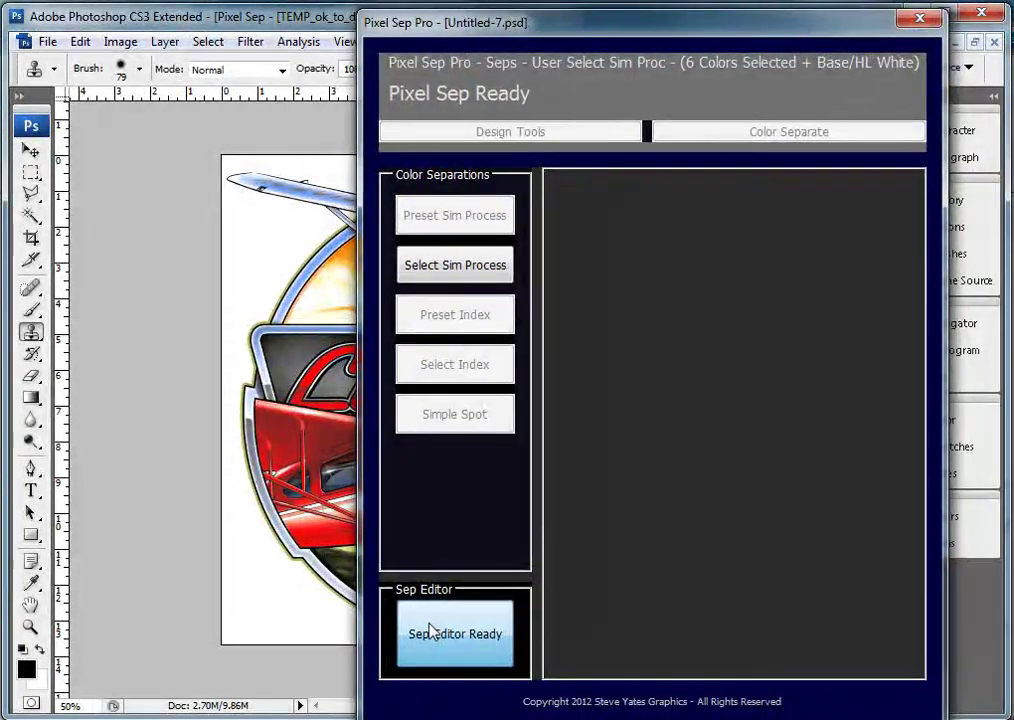
click(456, 638)
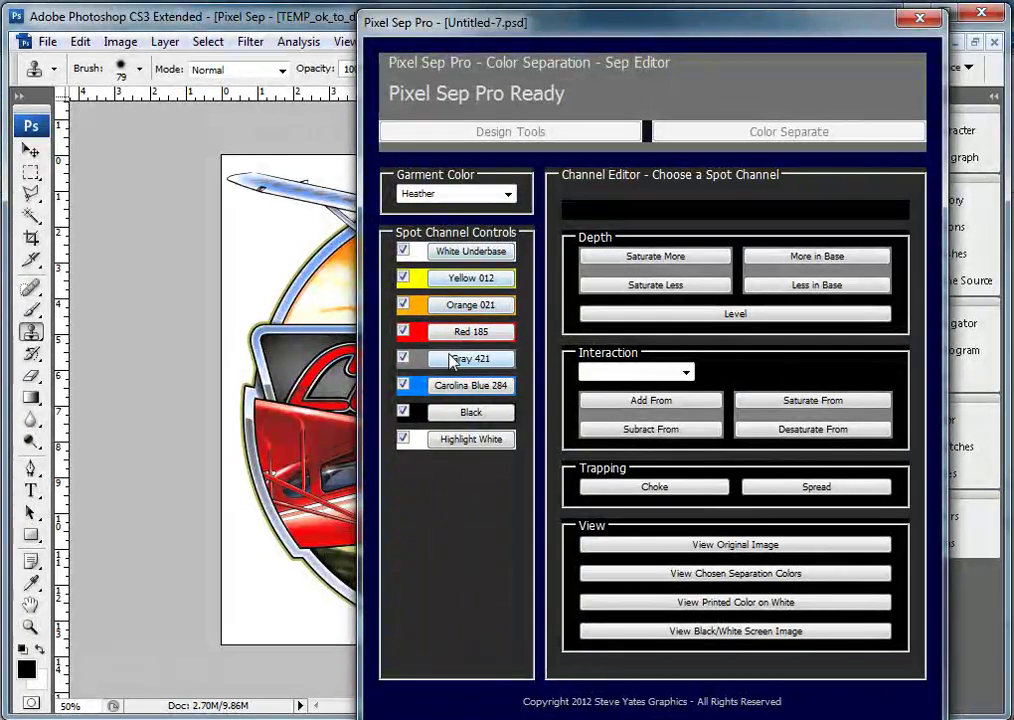
click(404, 360)
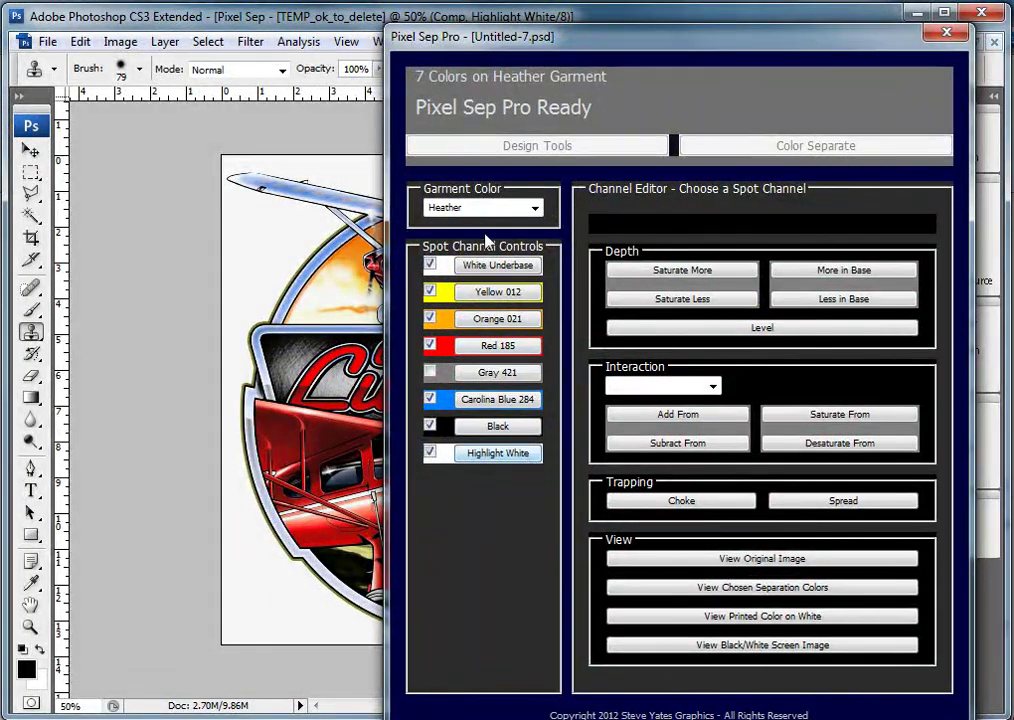
Step: Set the garment color to White and switch off the Highlight White and White Underbase channels, keeping Gray 421 off
click(463, 209)
click(462, 249)
click(460, 208)
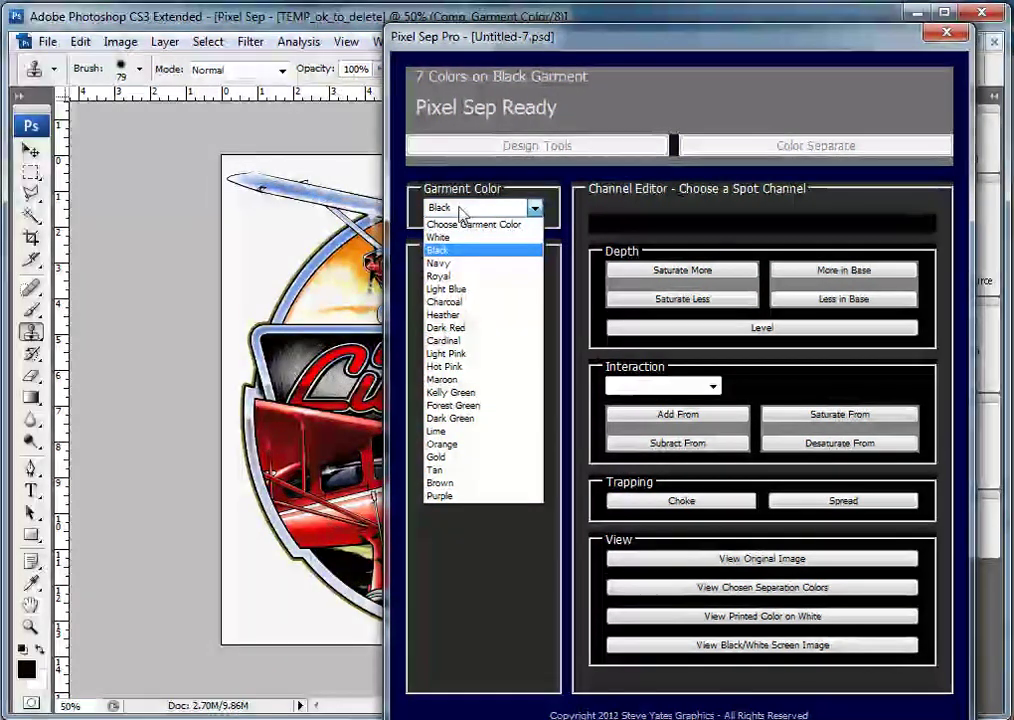
click(460, 208)
click(460, 208)
click(438, 237)
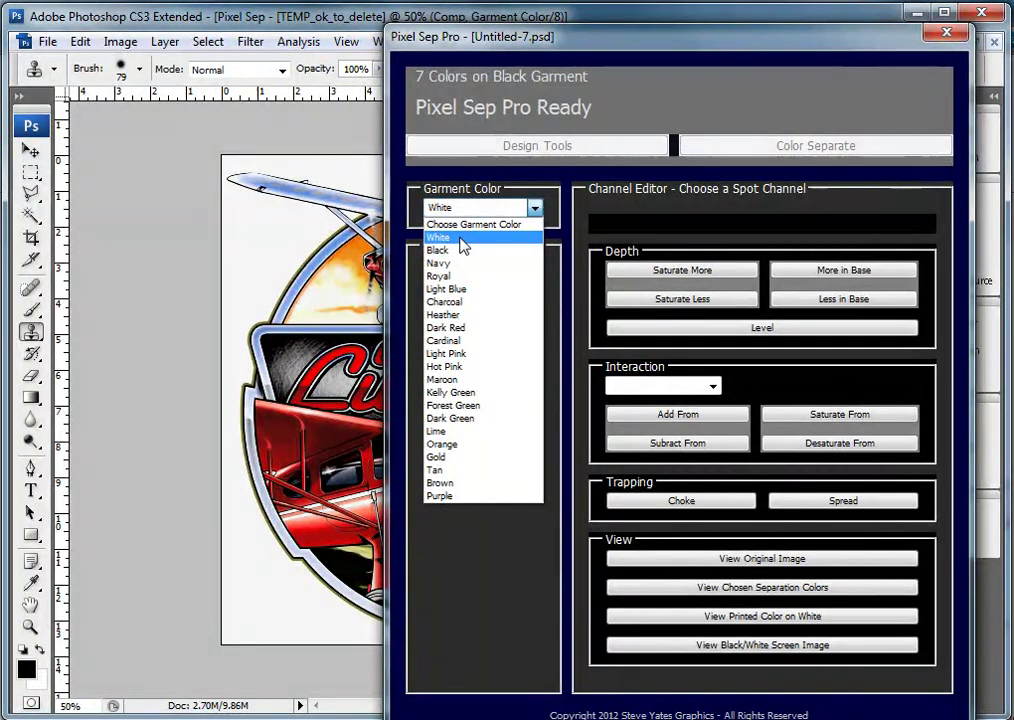
click(438, 237)
click(430, 372)
click(430, 453)
click(430, 265)
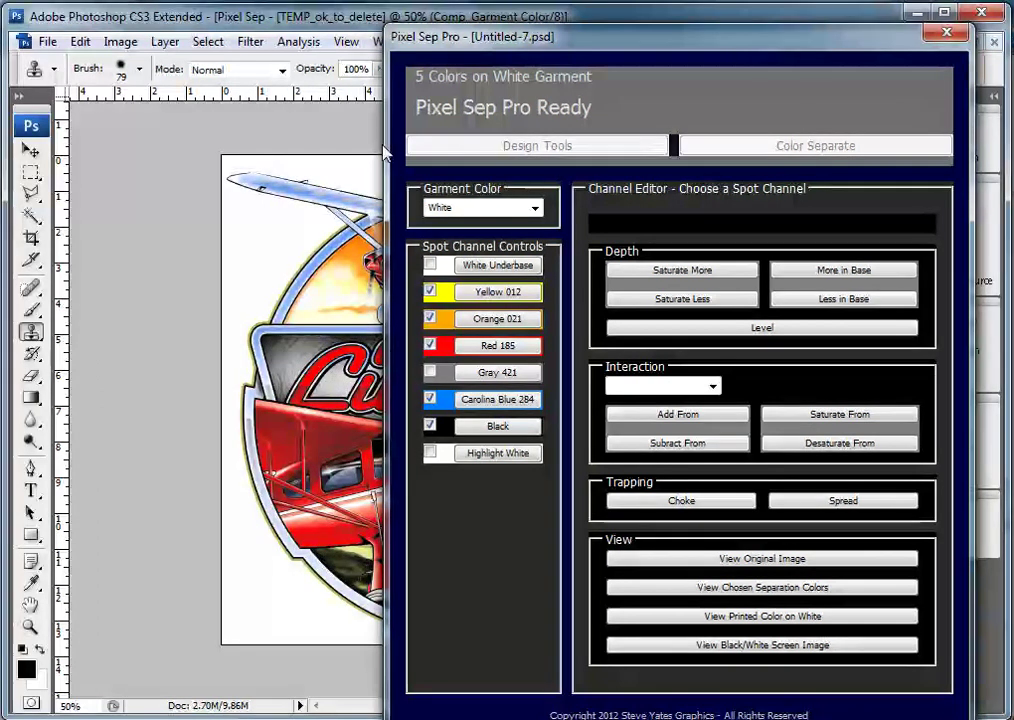
Step: Edit the Black channel by adding the Gray 421 channel into it
click(498, 427)
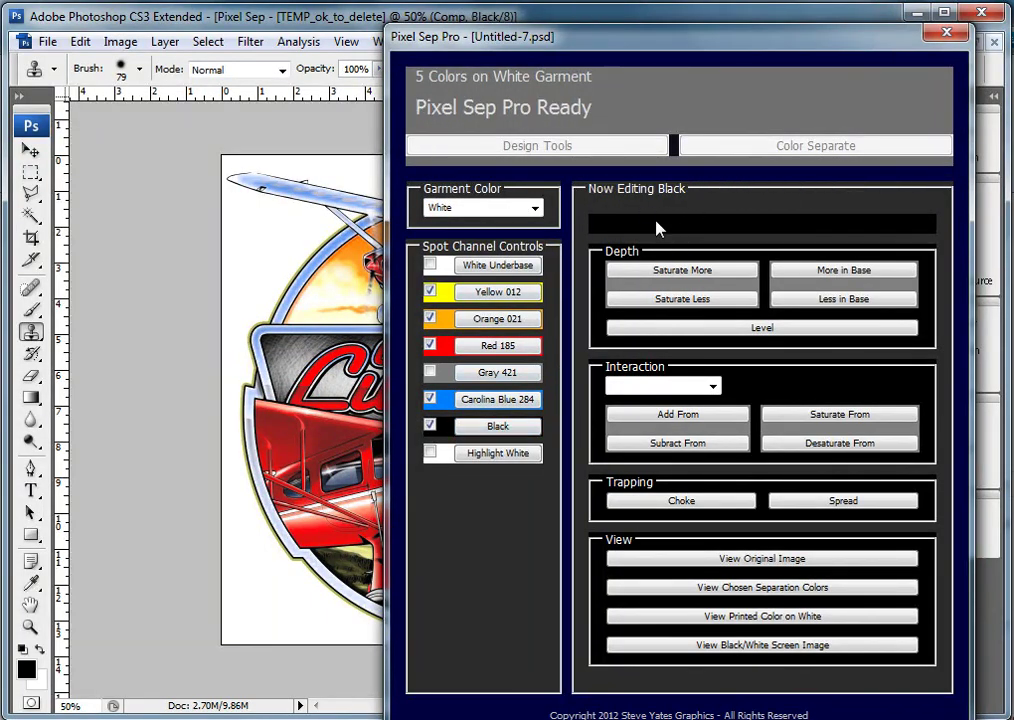
click(677, 390)
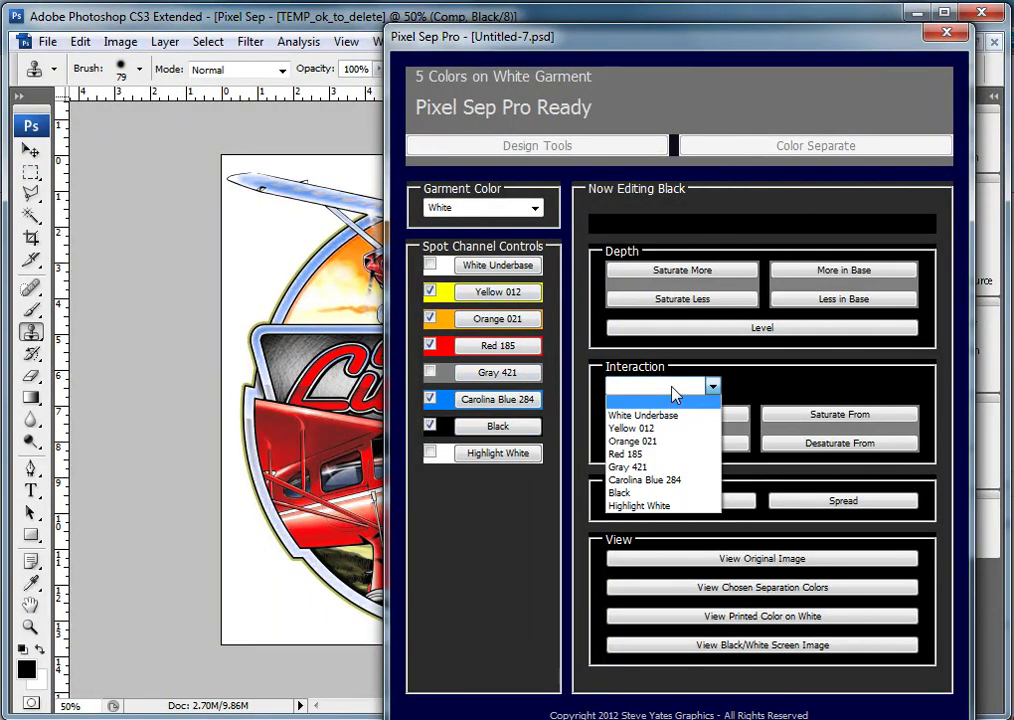
click(659, 468)
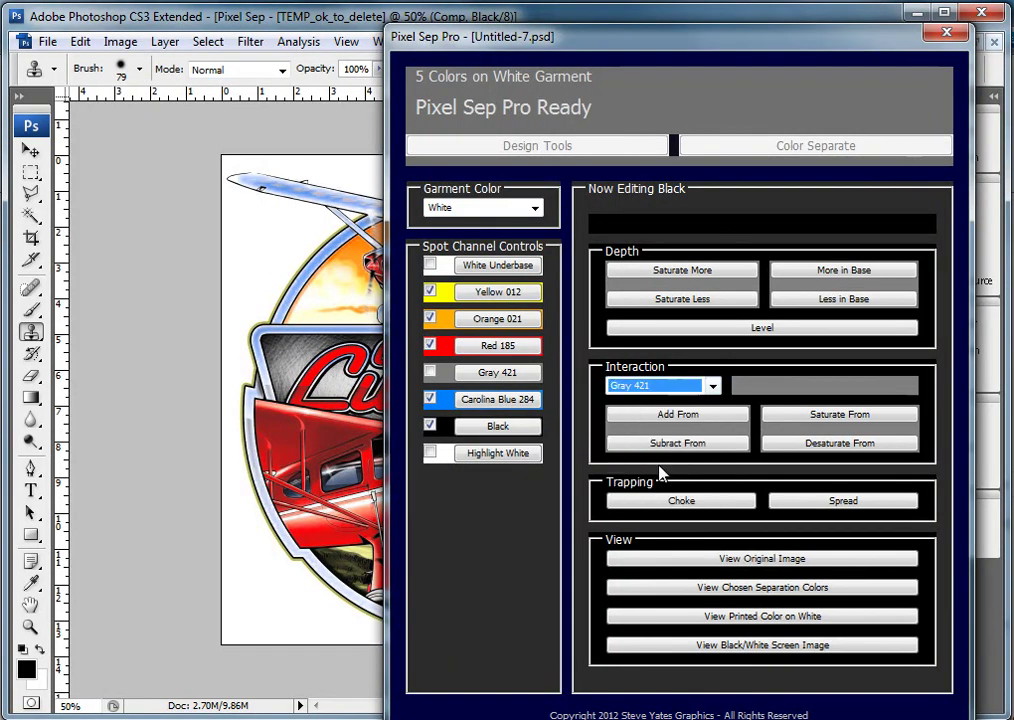
drag(510, 37, 782, 59)
drag(789, 62, 675, 30)
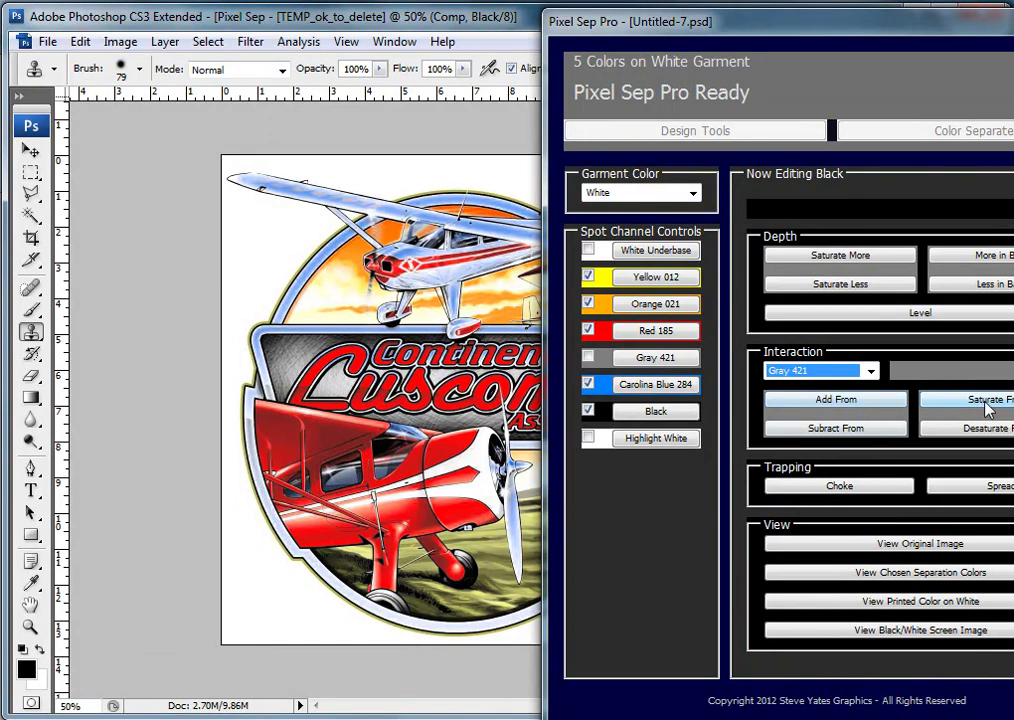
click(836, 399)
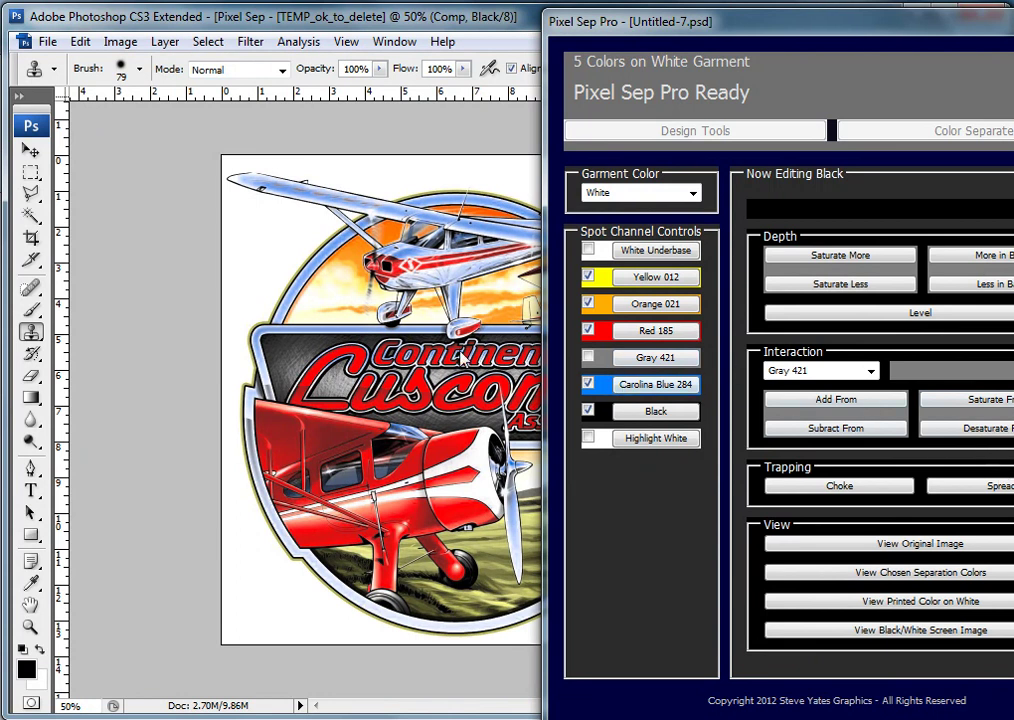
Step: Preview the design with Gray 421 on, switch it off again, and close Pixel Sep Pro
click(588, 357)
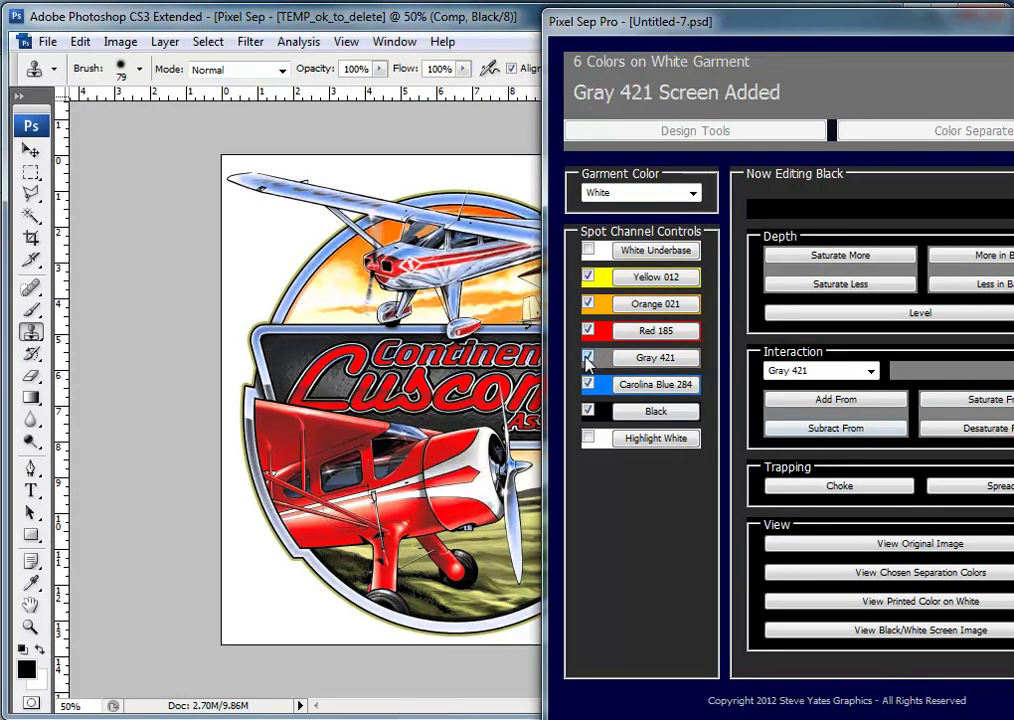
click(588, 358)
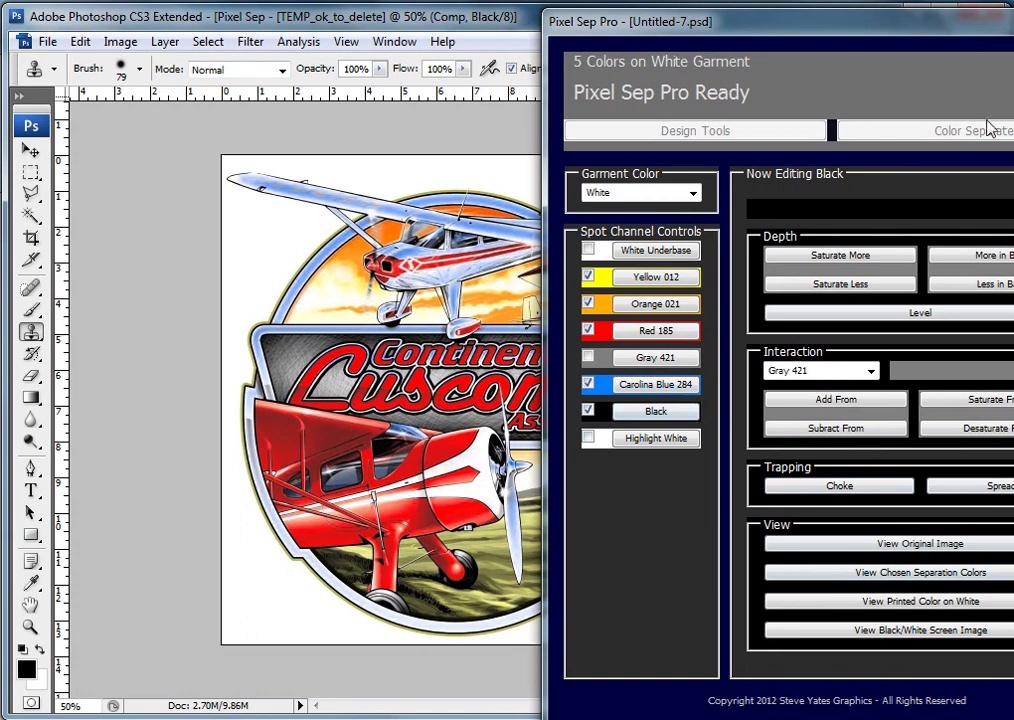
drag(921, 24, 776, 31)
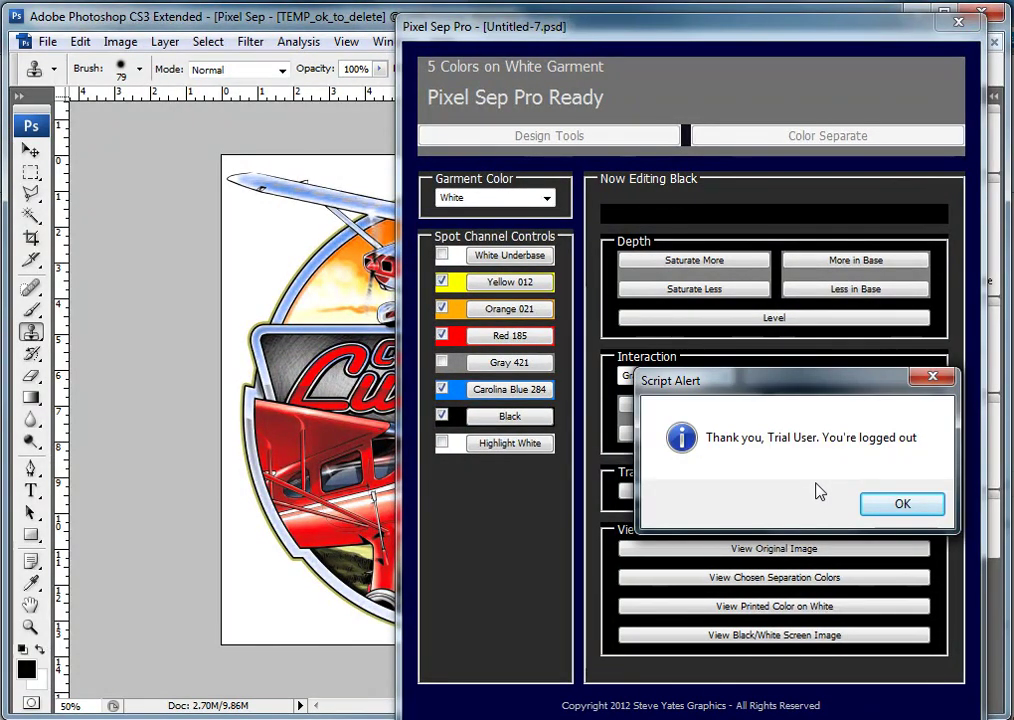
click(898, 505)
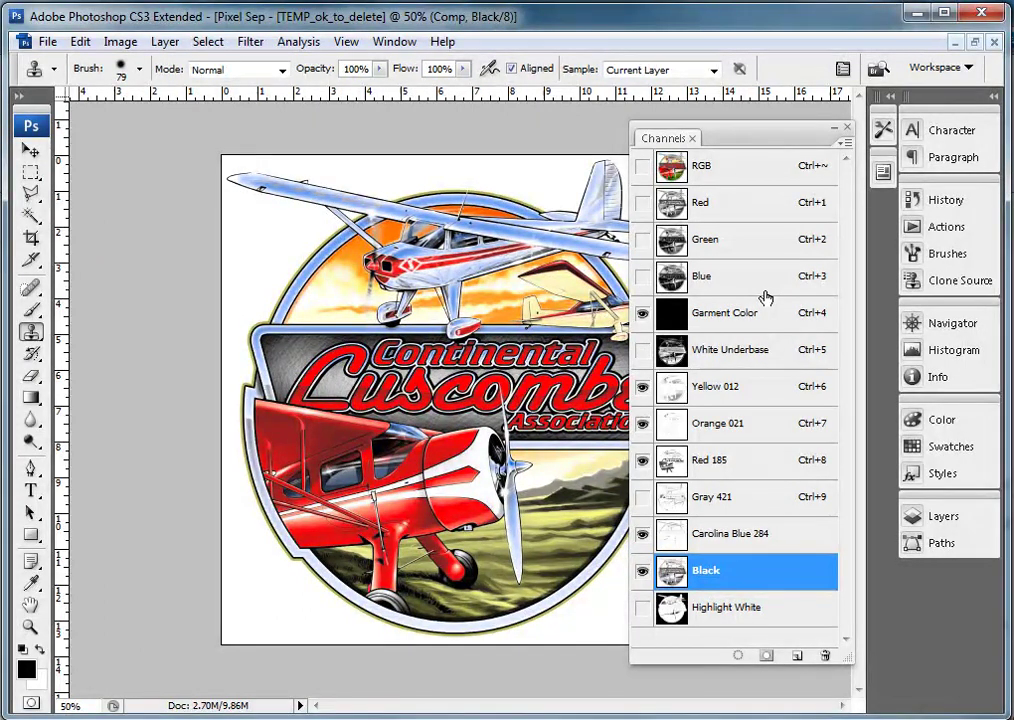
Step: Hide the Yellow 012, Orange 021, Red 185, Carolina Blue 284 and Black channels in Photoshop
click(642, 386)
click(642, 423)
click(642, 460)
click(641, 531)
click(641, 572)
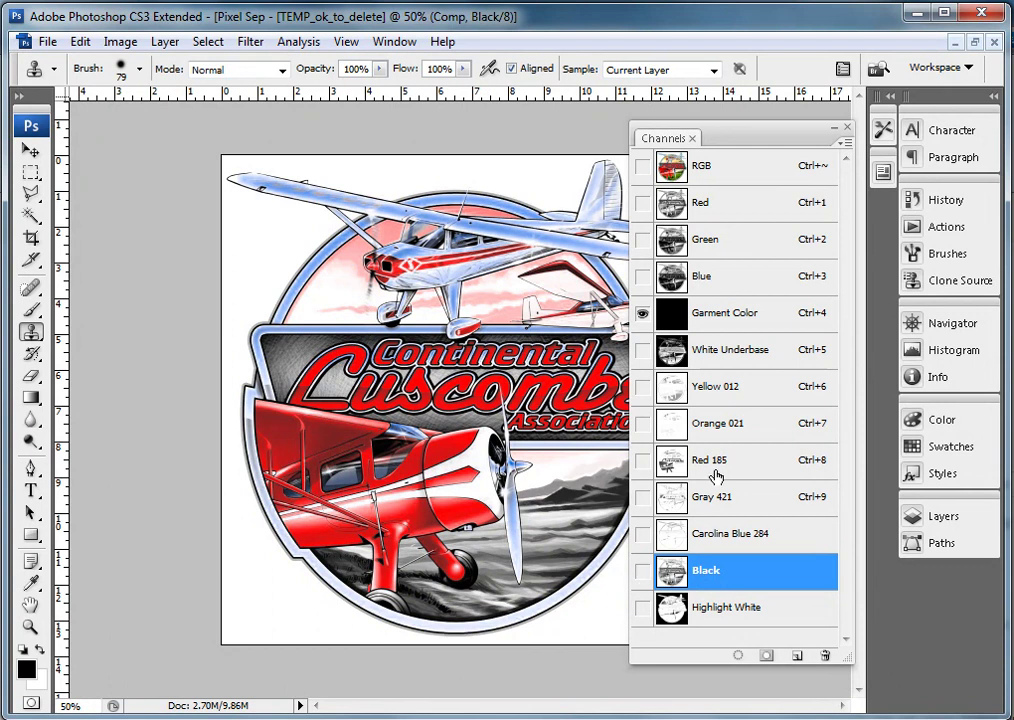
Step: Review the channels by showing Yellow 012, Red 185, Carolina Blue 284 and Black together, toggling Orange 021 on and off for comparison
click(642, 388)
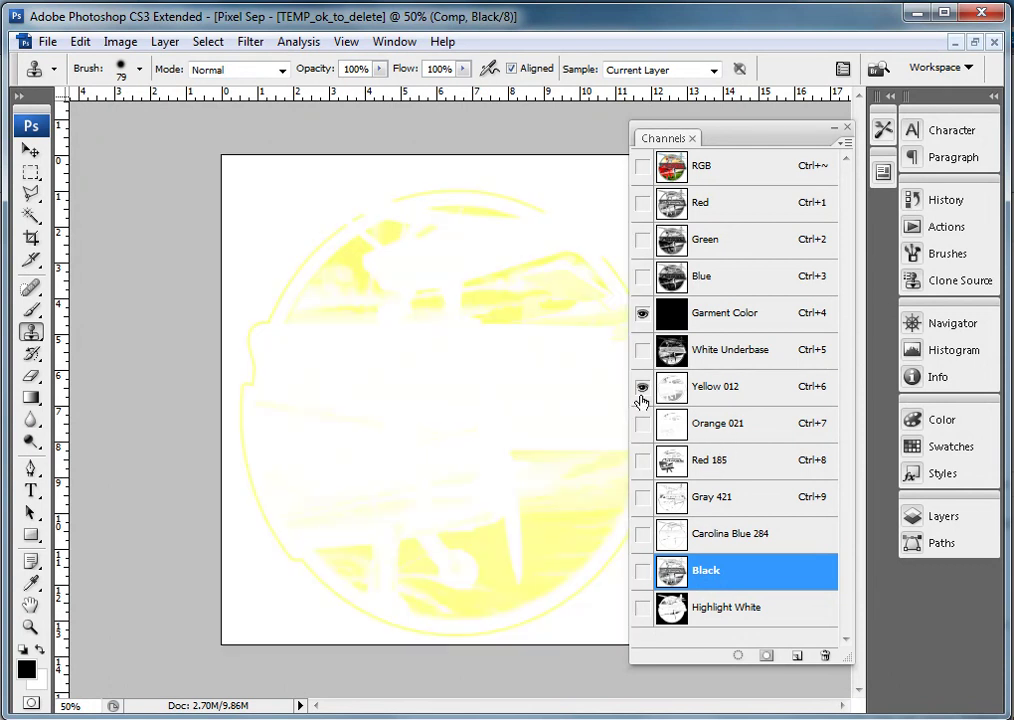
click(642, 423)
click(642, 460)
click(642, 423)
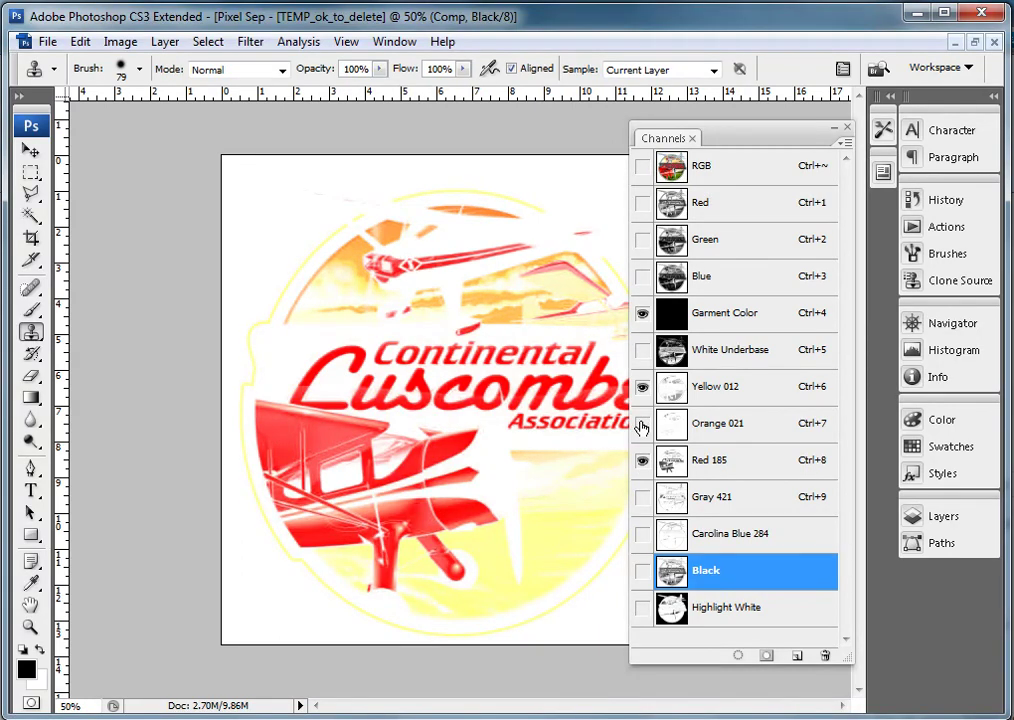
click(642, 571)
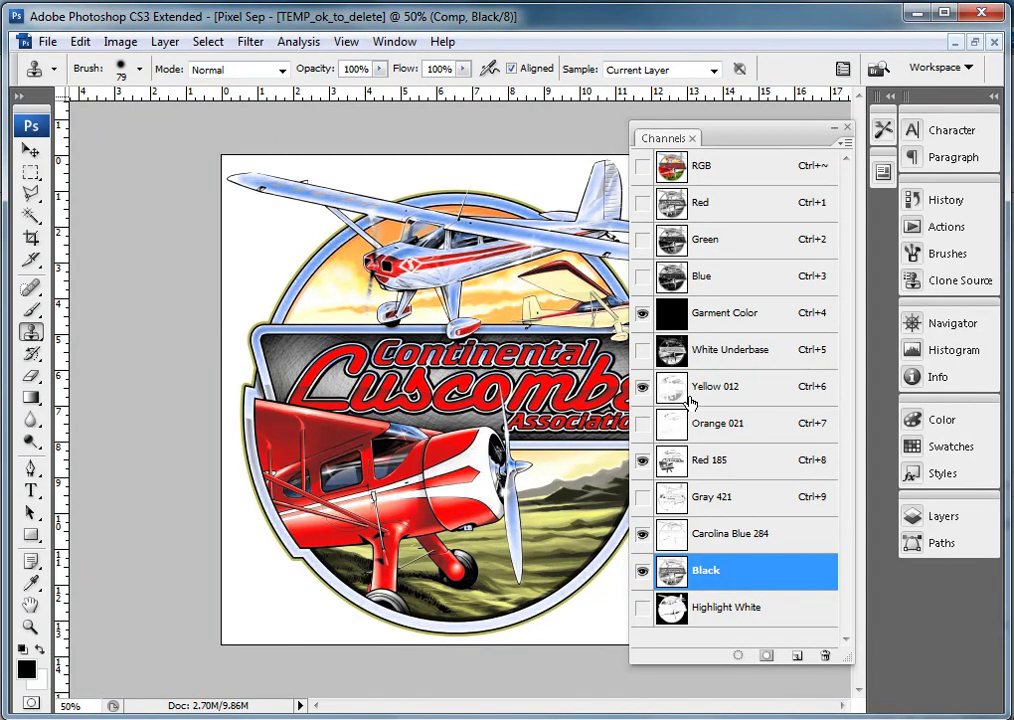
click(673, 535)
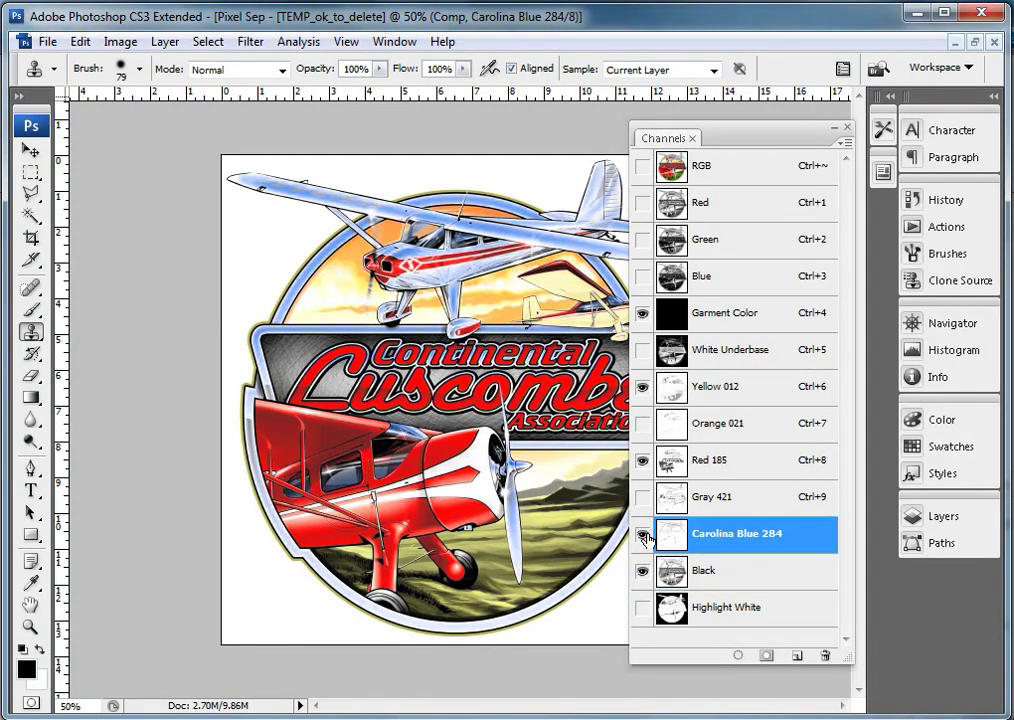
click(642, 534)
click(642, 534)
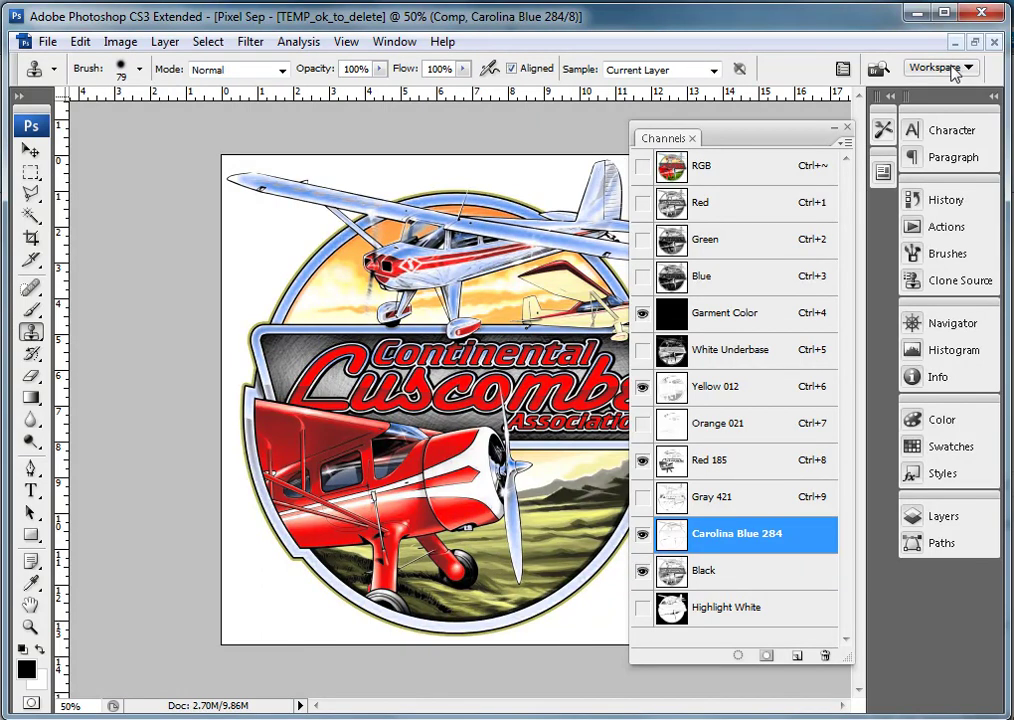
Step: Close the temporary separation without saving and relaunch Pixel Sep Pro's color separation options for Untitled-7.psd
click(994, 43)
click(518, 302)
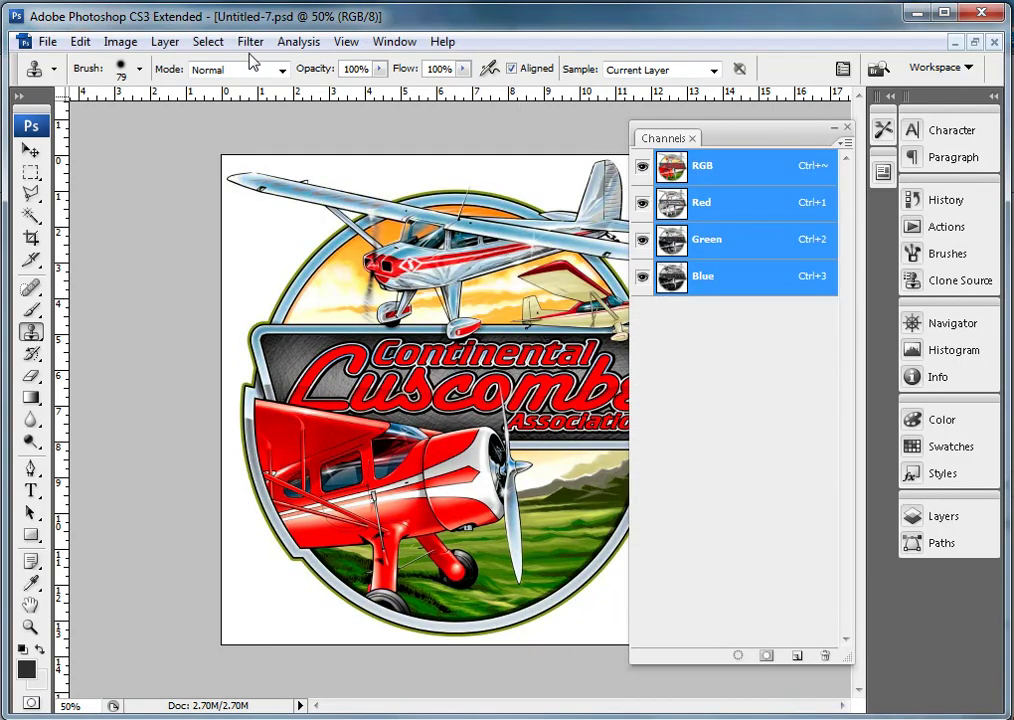
click(250, 42)
click(318, 525)
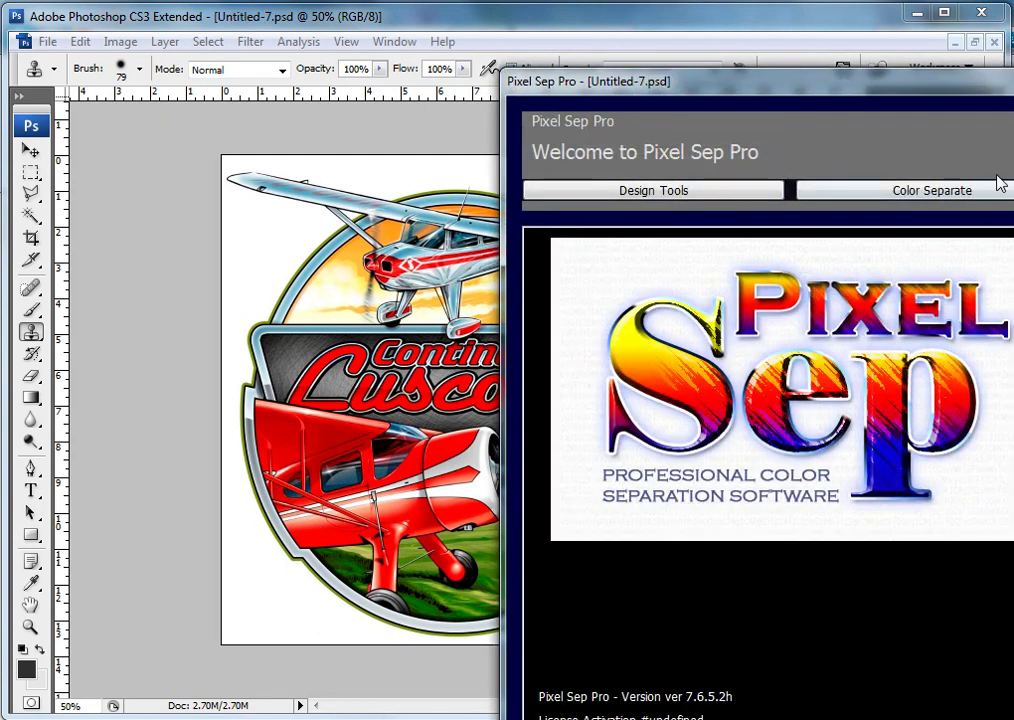
click(985, 198)
drag(910, 84, 488, 28)
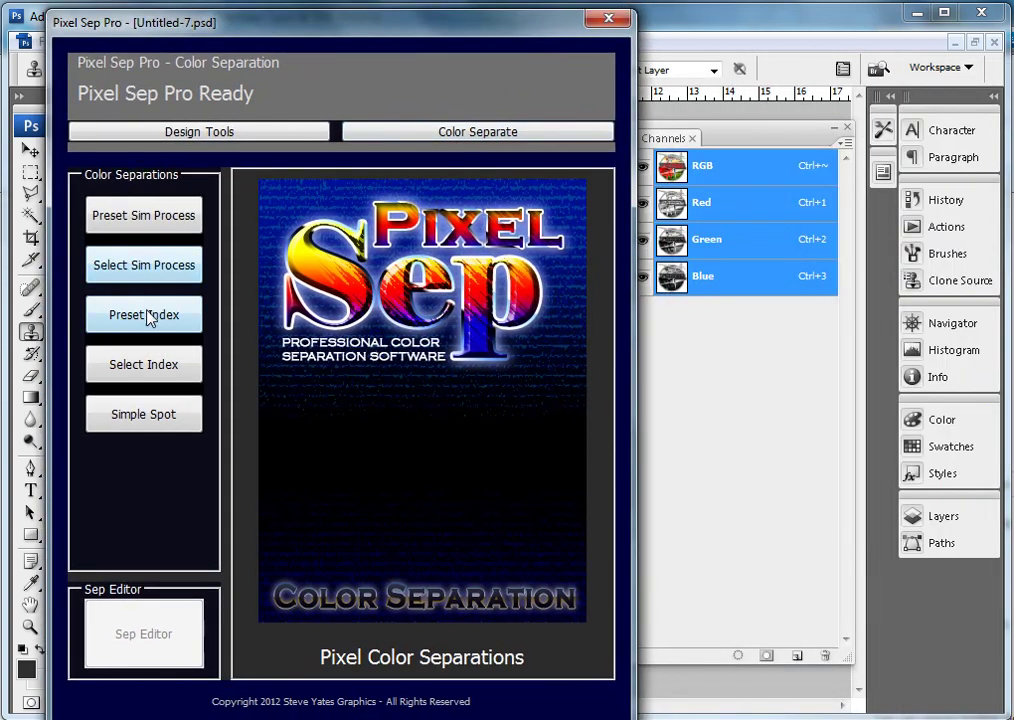
Step: Run the 8 Color preset index separation and move the Pixel Sep Pro window aside to reveal the artwork
click(152, 316)
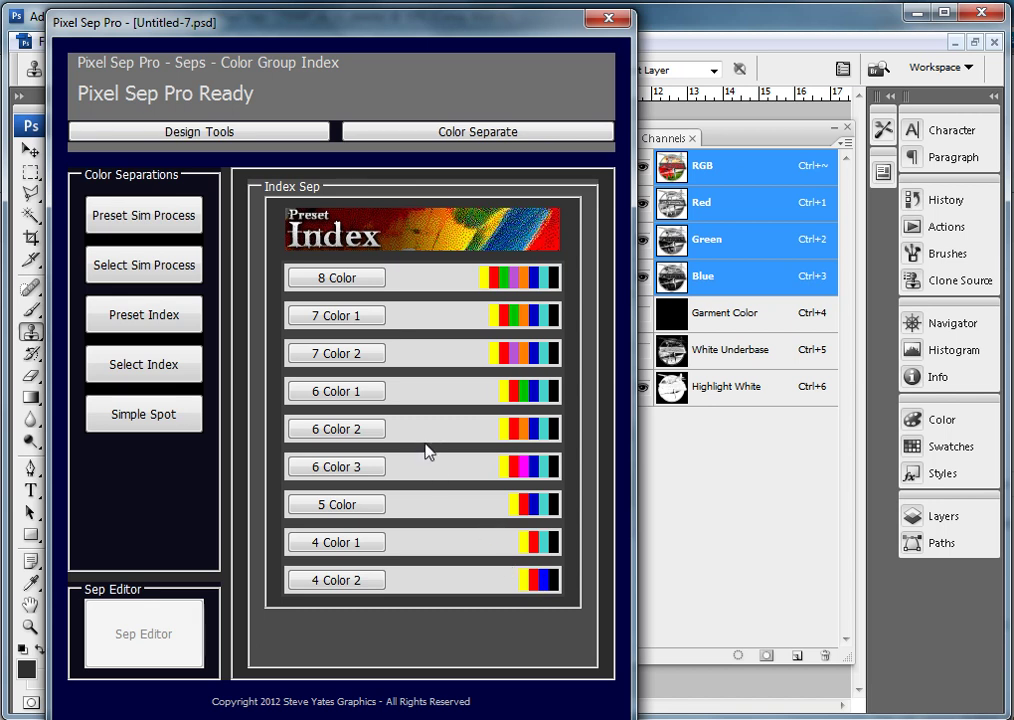
click(350, 280)
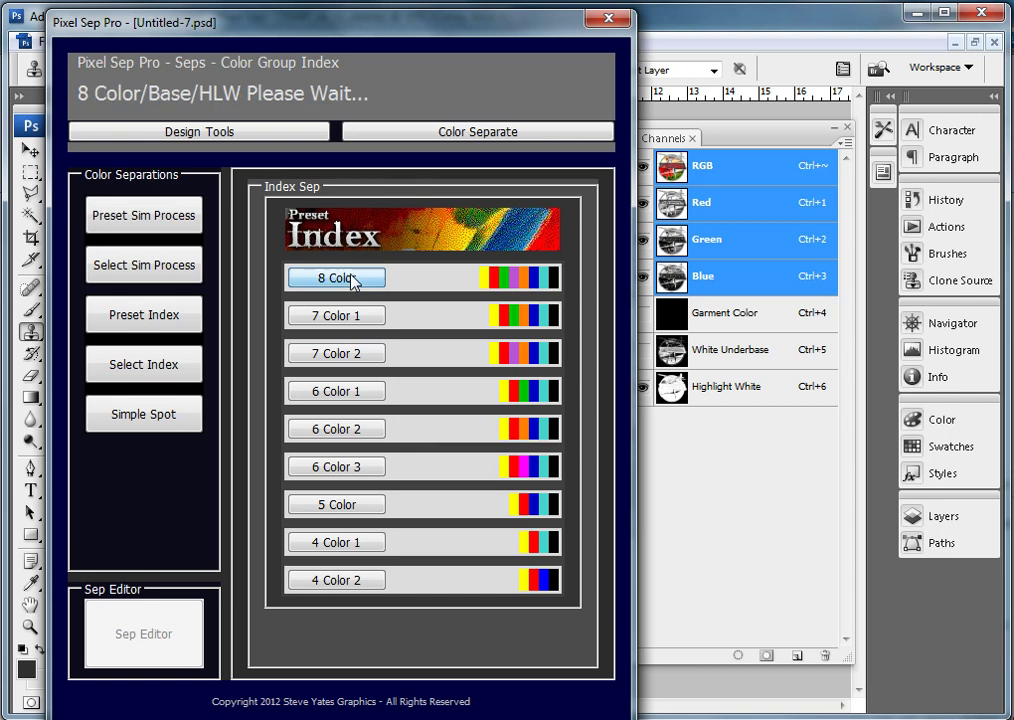
drag(336, 22, 849, 22)
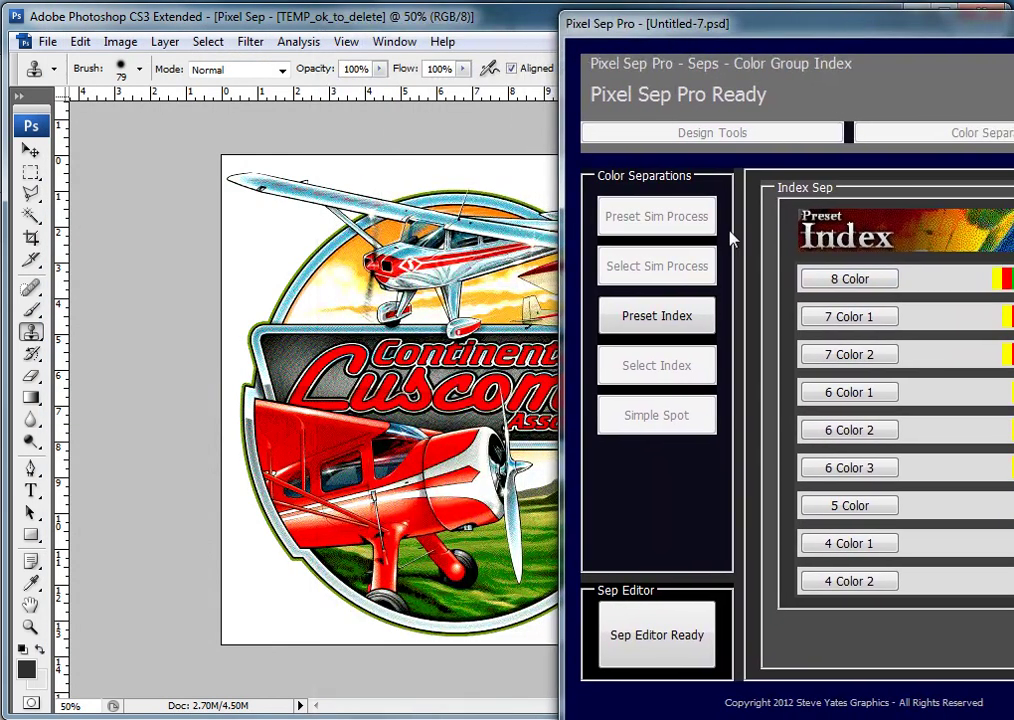
Step: Load the index separation into the Sep Editor and select the Yellow 012 channel for editing
click(655, 635)
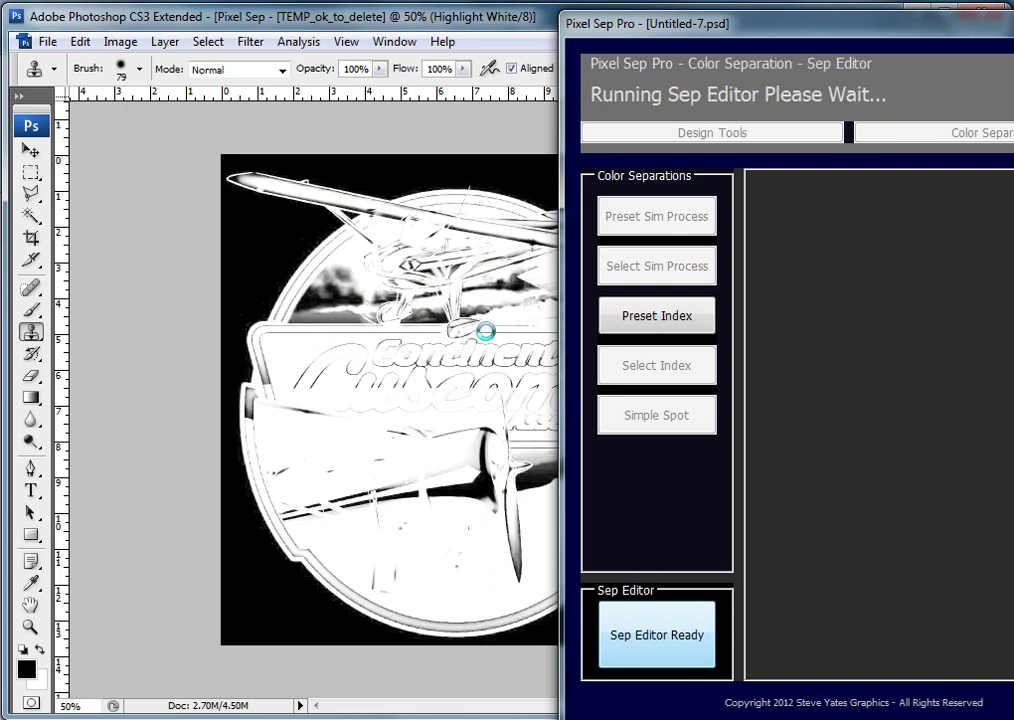
drag(697, 45, 840, 66)
click(810, 303)
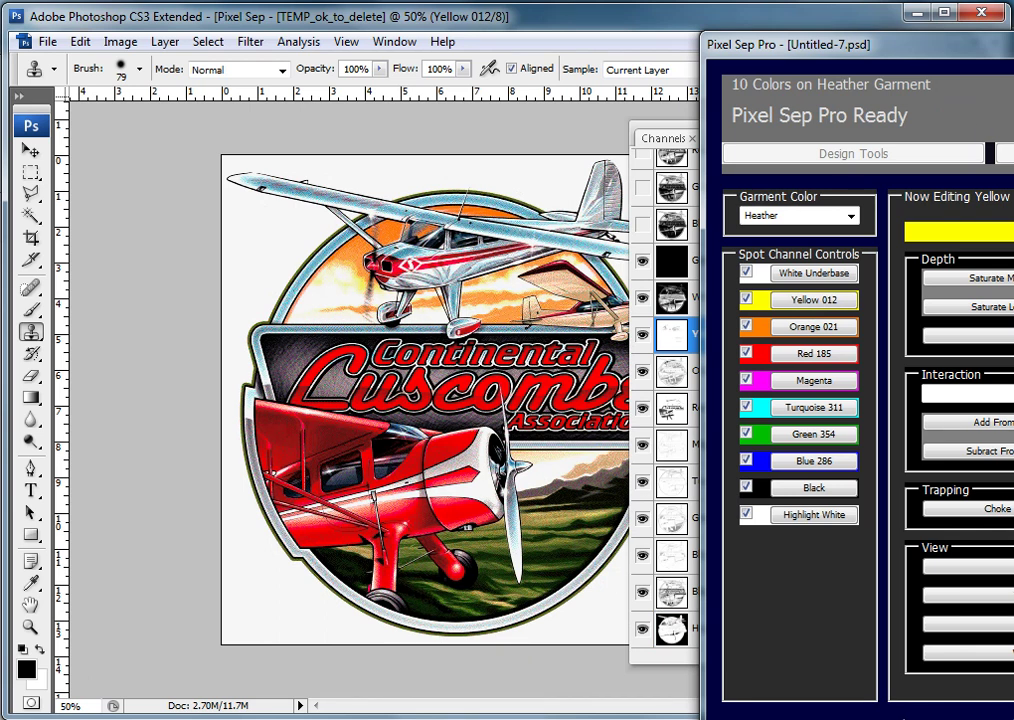
Step: Close Pixel Sep Pro and dismiss the logout notice, keeping the index channels open in Photoshop
drag(989, 40, 271, 25)
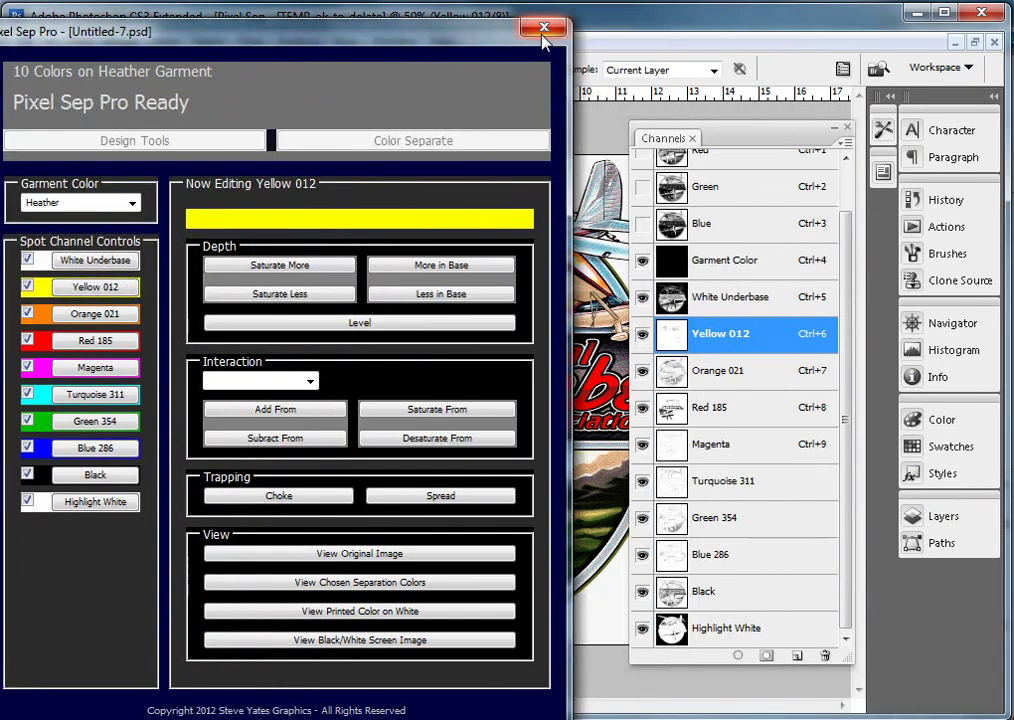
click(541, 34)
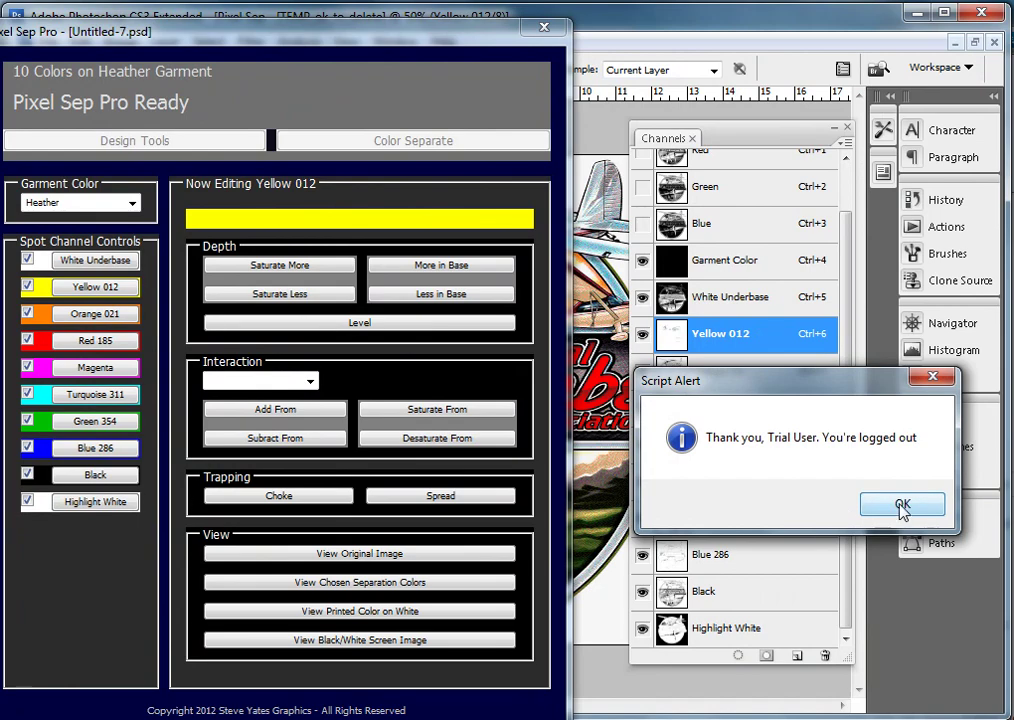
click(902, 506)
Step: Examine the index dot pattern at 200% and 100% across the lettering and both airplanes
click(31, 627)
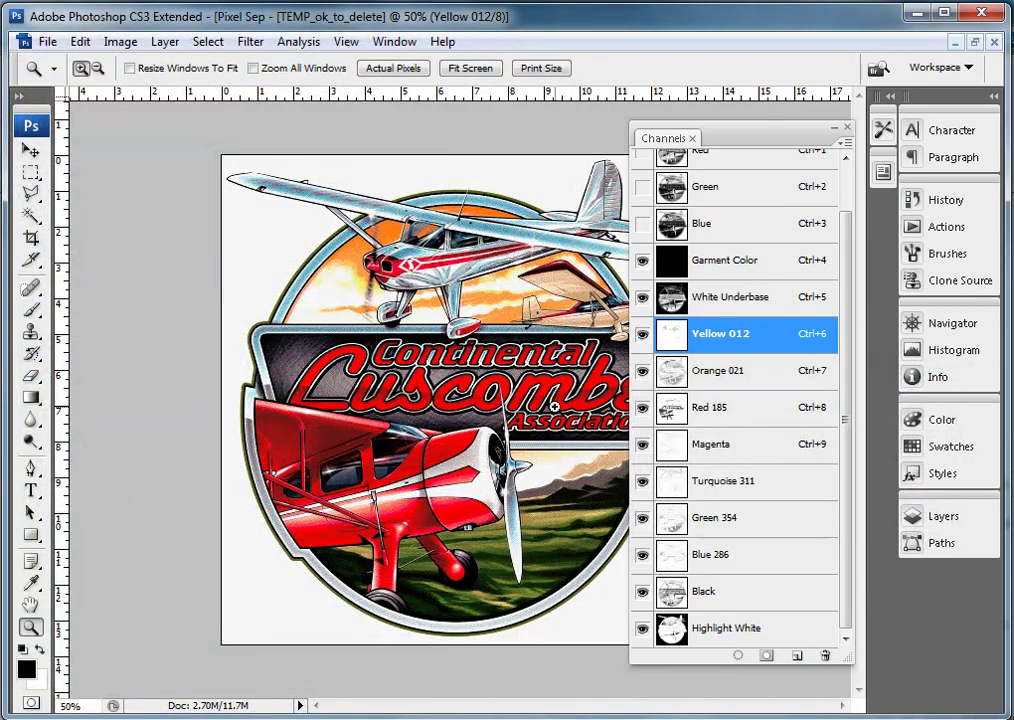
click(555, 407)
click(500, 406)
click(440, 405)
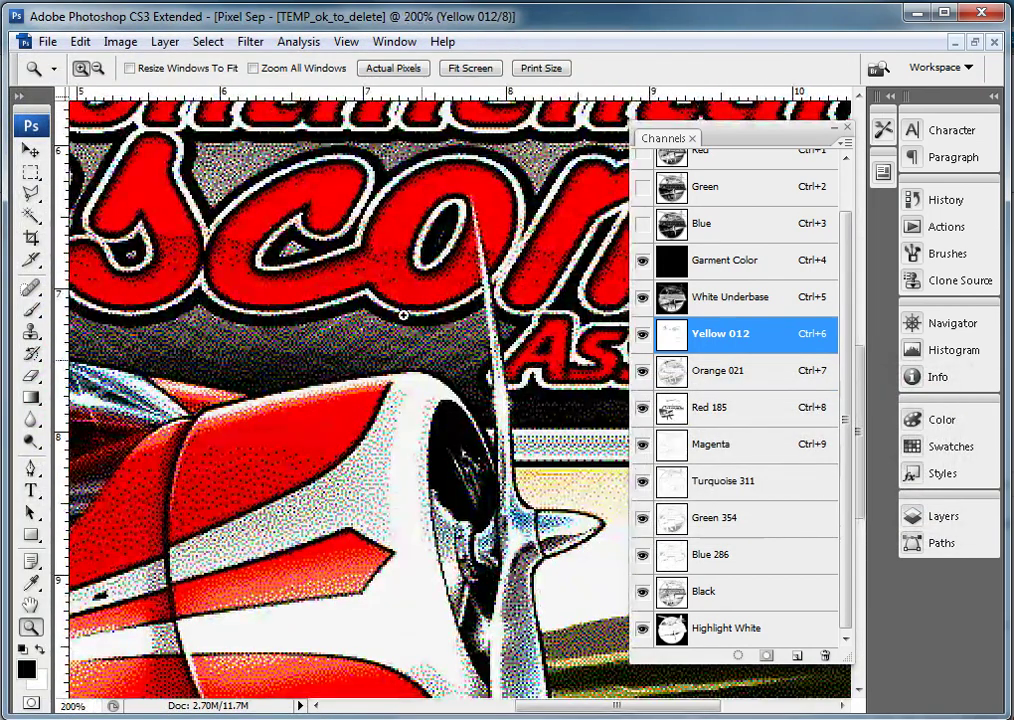
scroll(425, 420, up, 10)
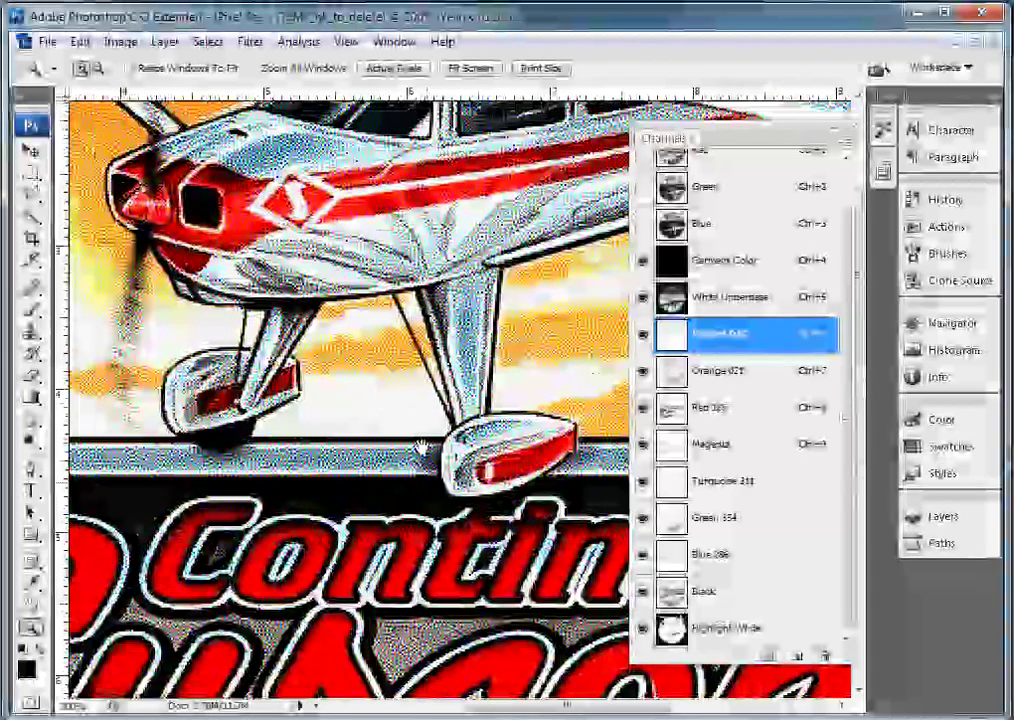
alt+click(423, 447)
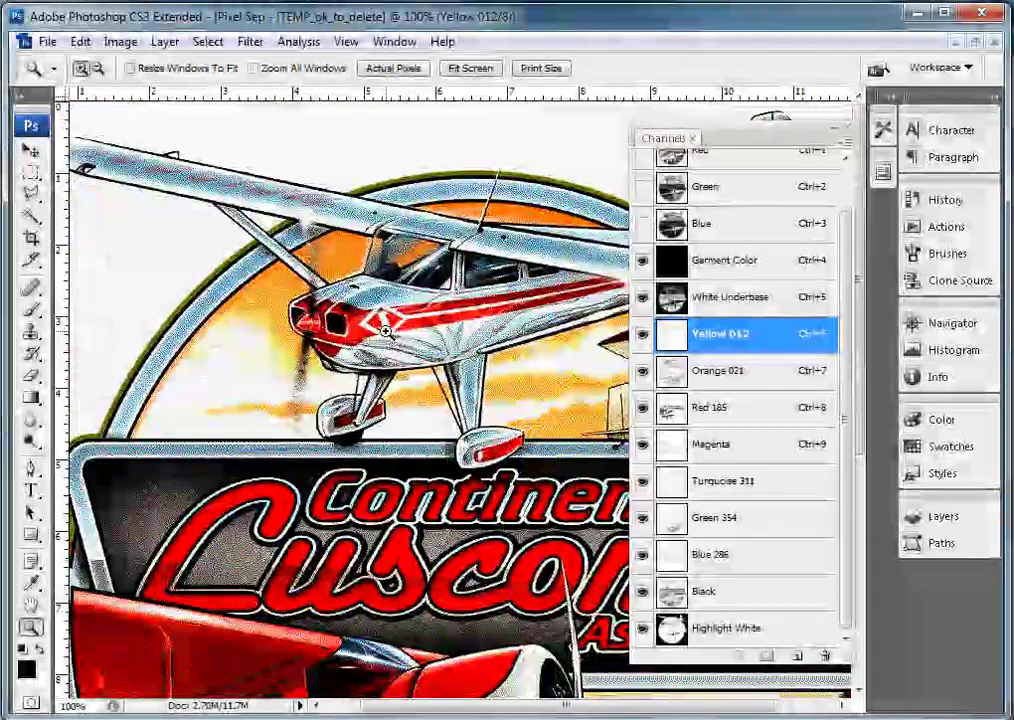
scroll(446, 418, down, 5)
scroll(446, 418, down, 1)
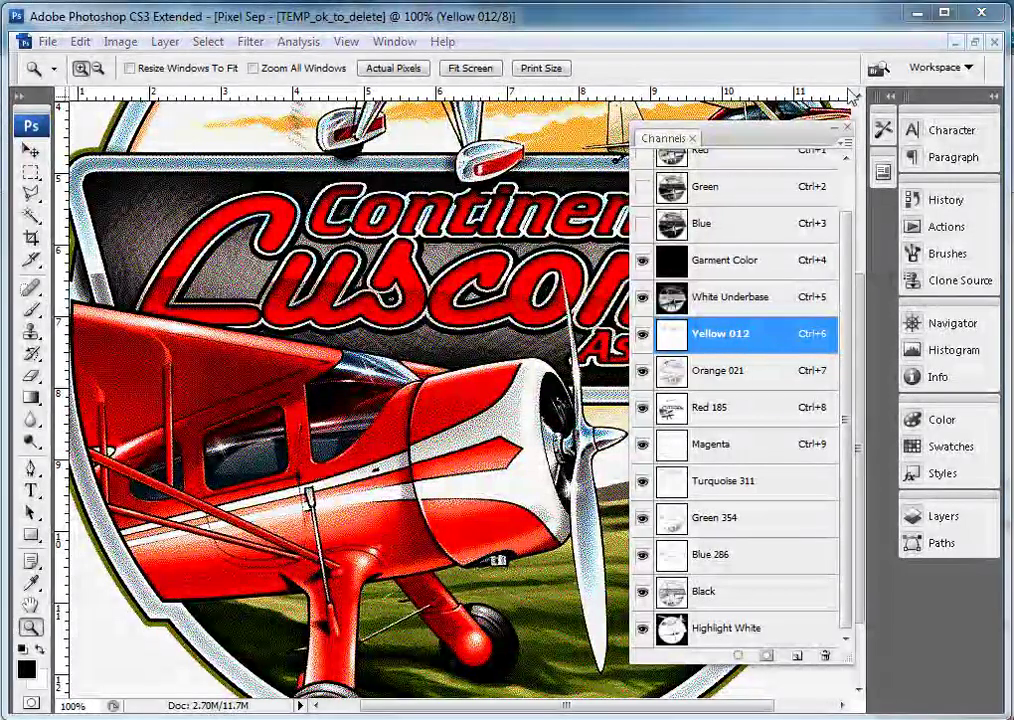
Step: Discard the 8 Color index separation and relaunch Pixel Sep Pro with the user-selected index option for Untitled-7.psd
key(ctrl+w)
click(510, 303)
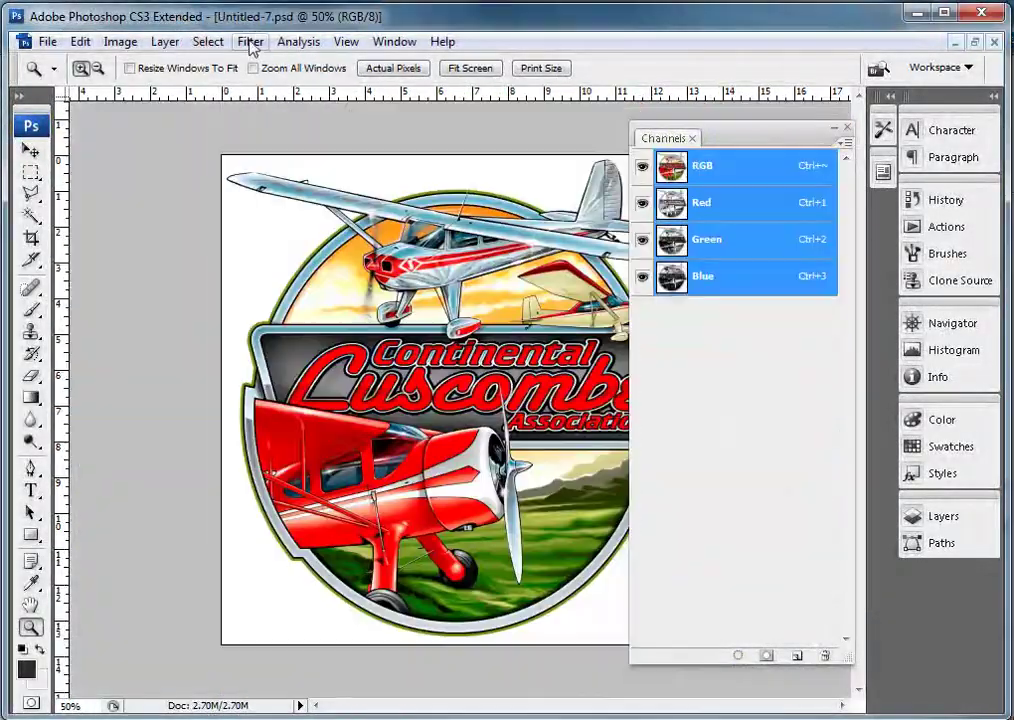
click(250, 41)
click(308, 543)
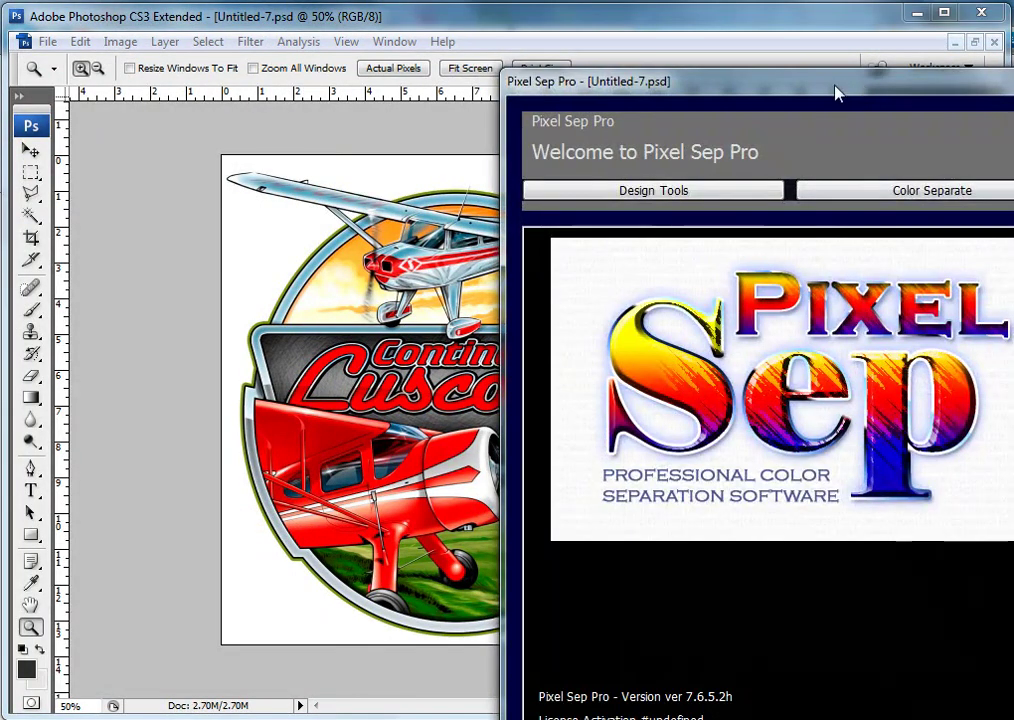
drag(837, 88, 401, 55)
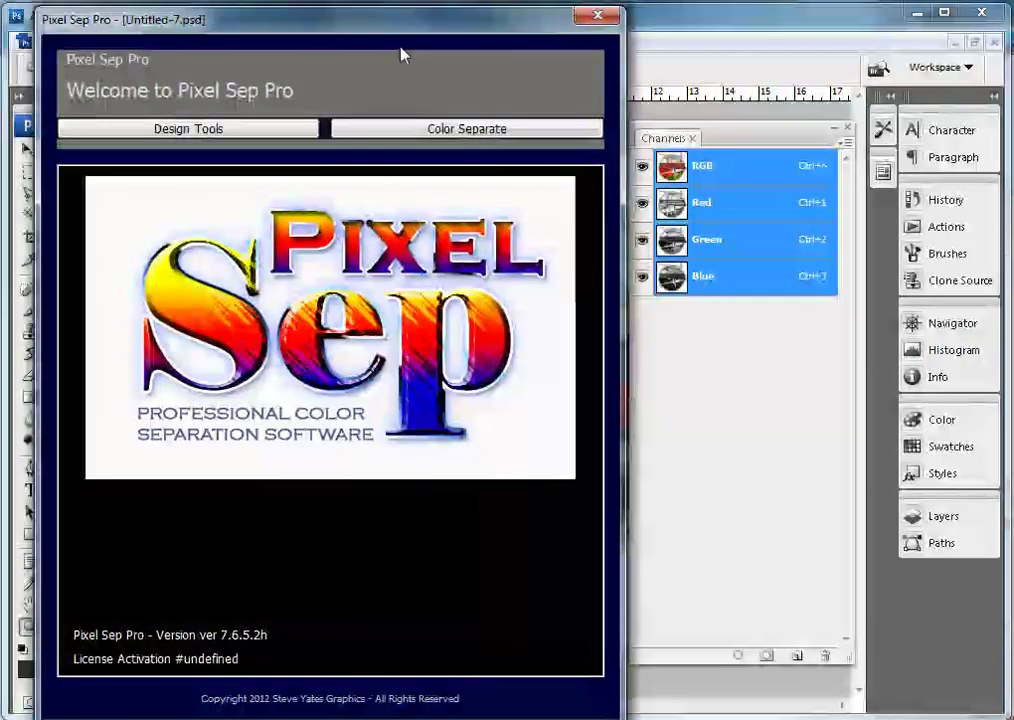
click(455, 130)
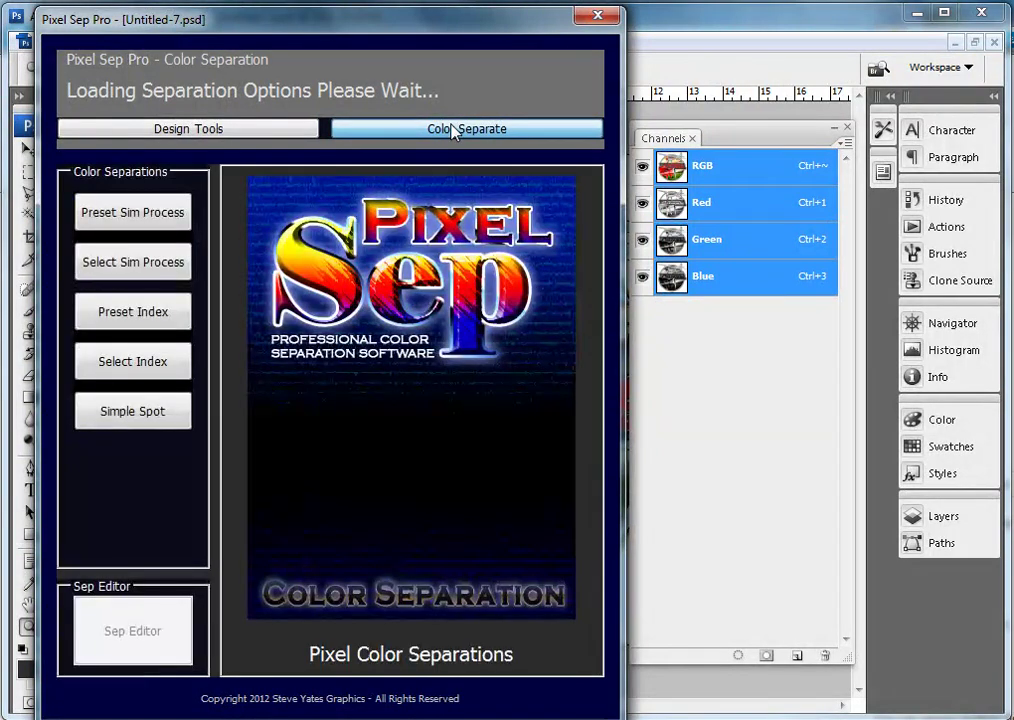
click(136, 370)
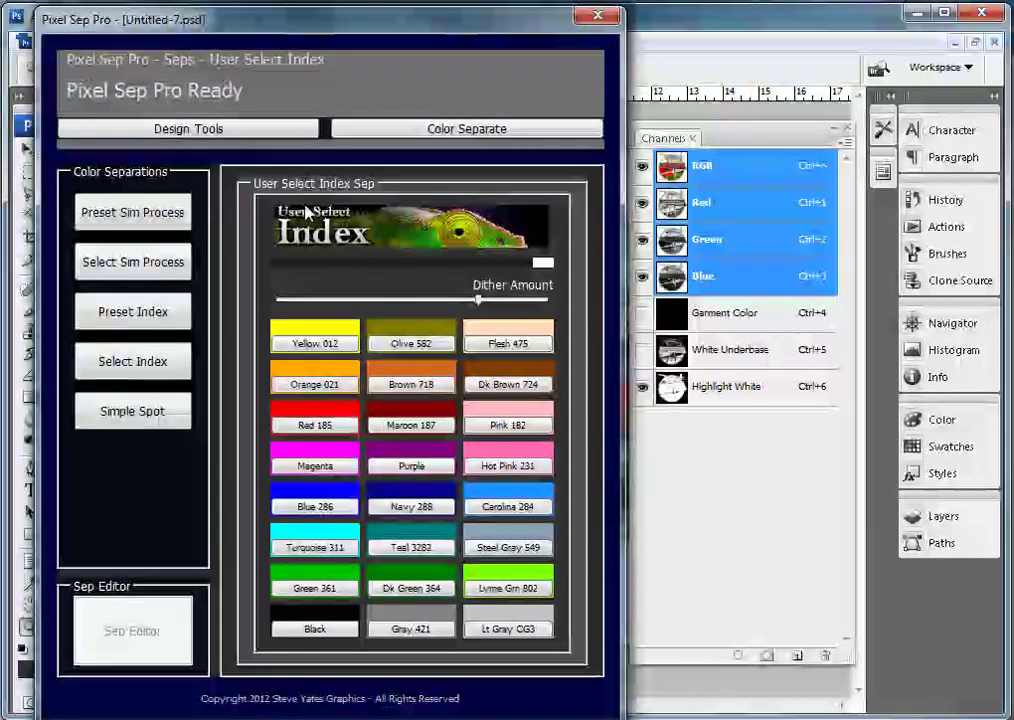
Step: Build the index separation from Yellow 012, Orange 021, Red 185, Black, Dk Green 364 and Gray 421
drag(281, 23, 795, 26)
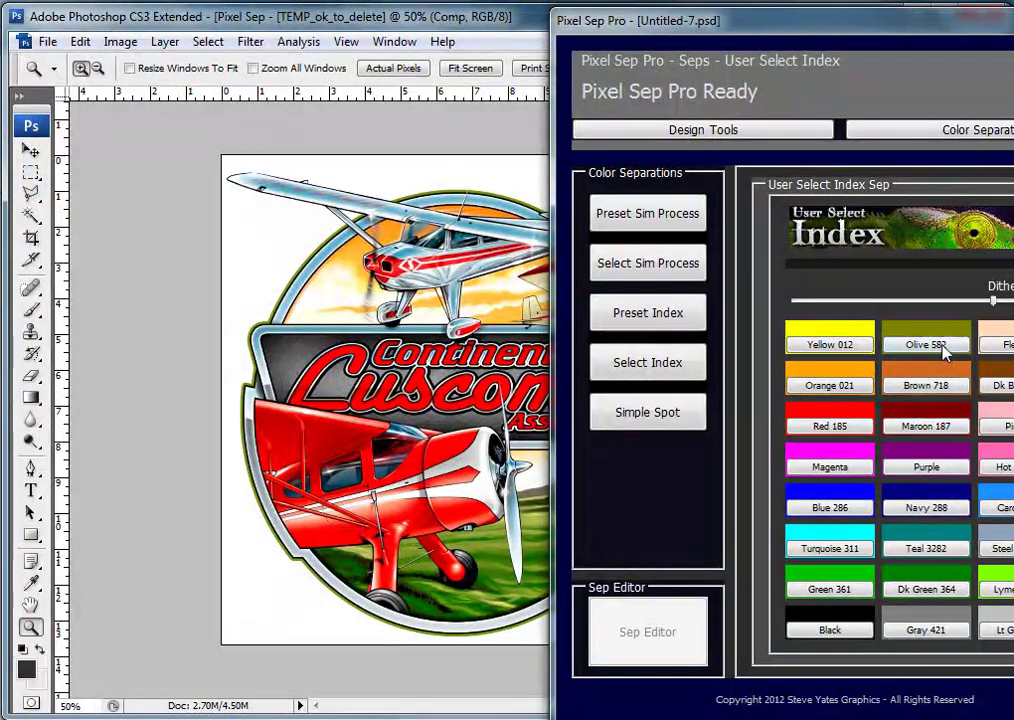
click(846, 352)
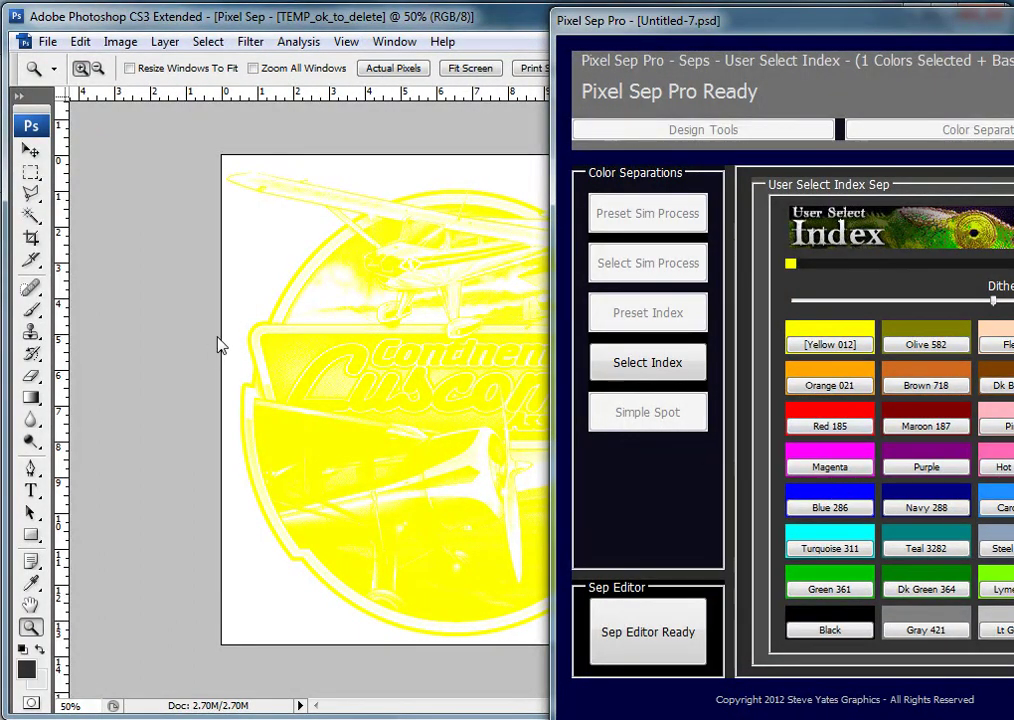
click(856, 398)
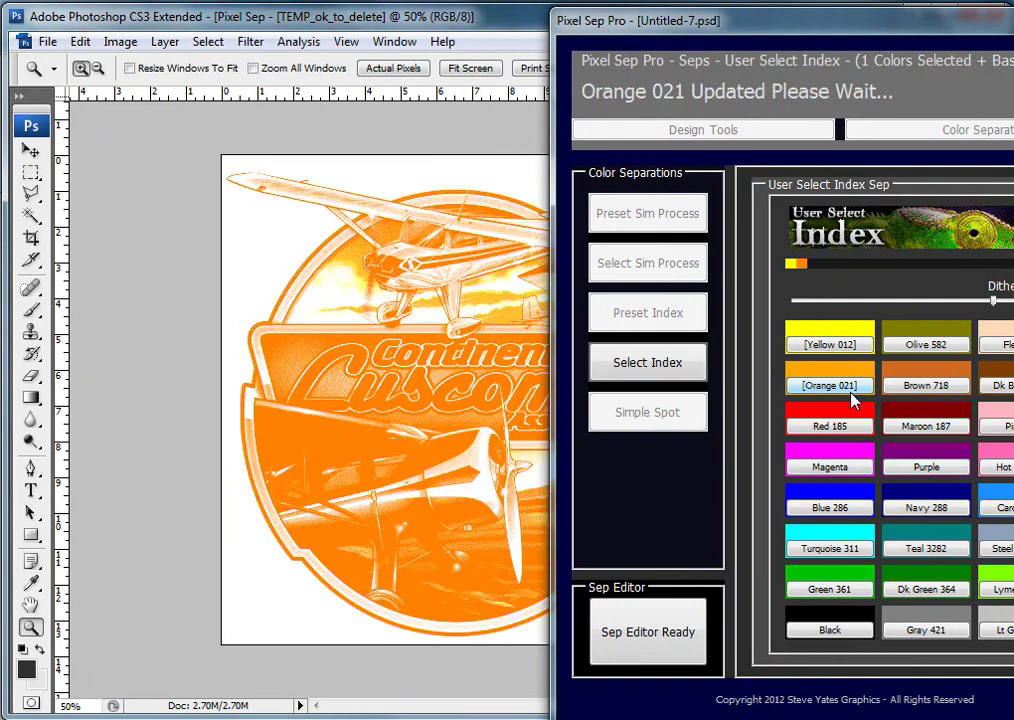
click(829, 426)
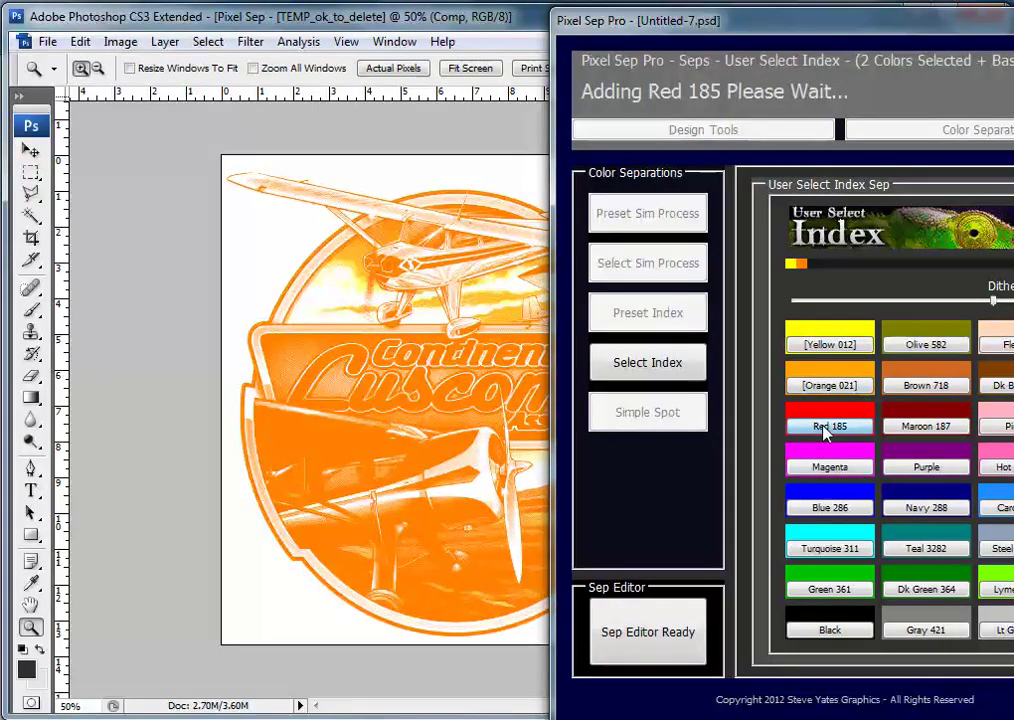
click(850, 633)
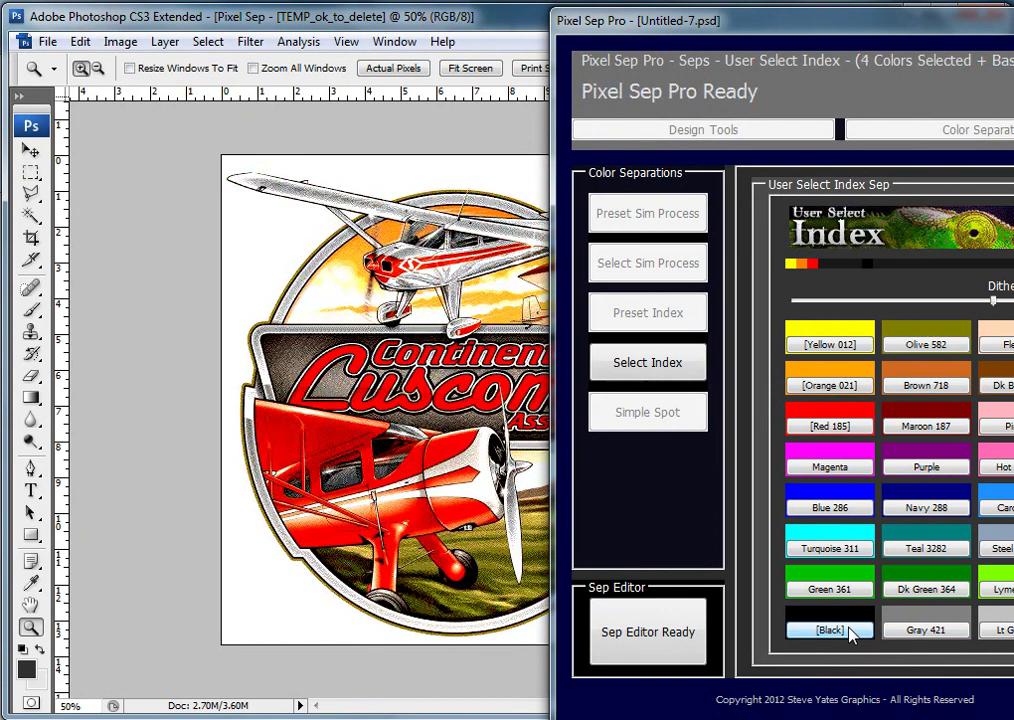
click(926, 590)
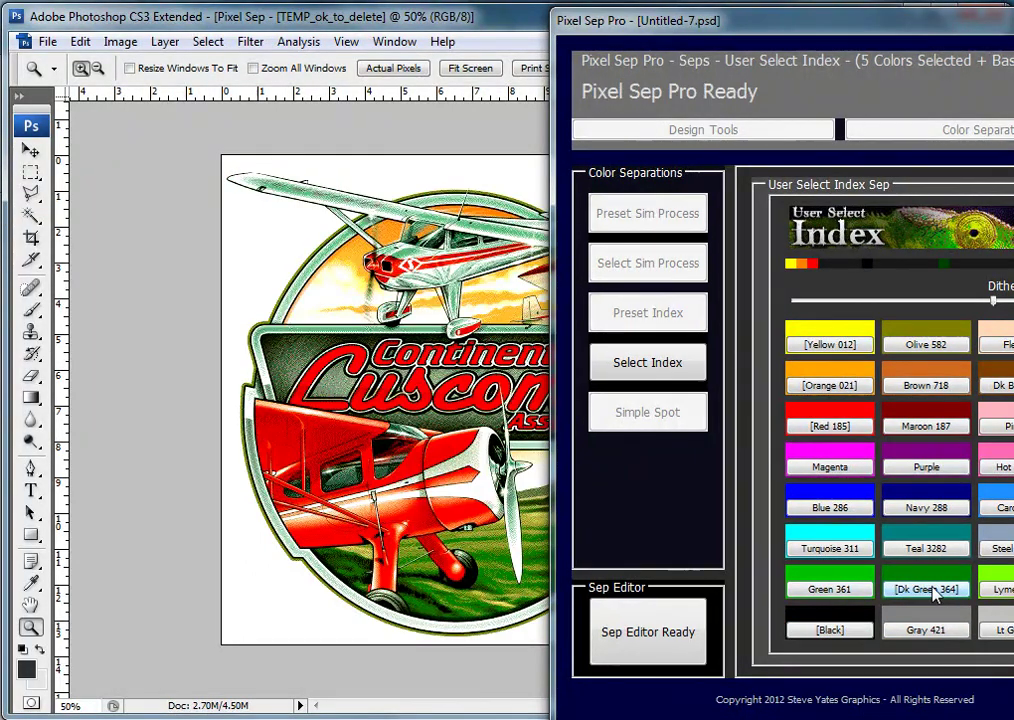
click(922, 632)
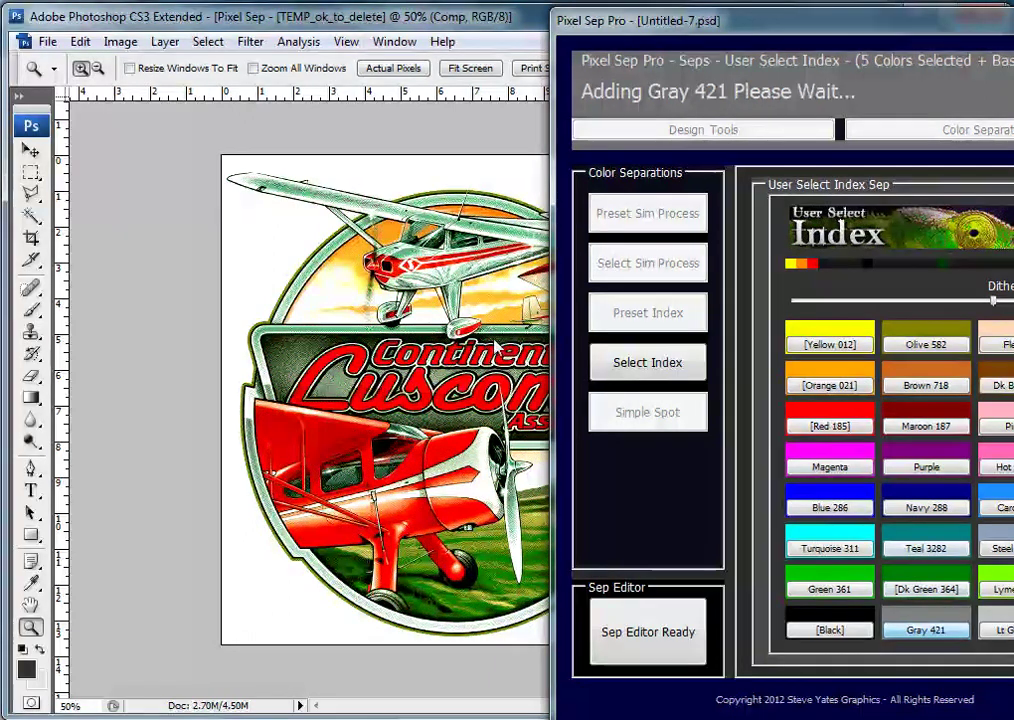
Step: Set the dither amount to its minimum and refresh the index separation by removing and re-adding Black
drag(665, 30, 640, 46)
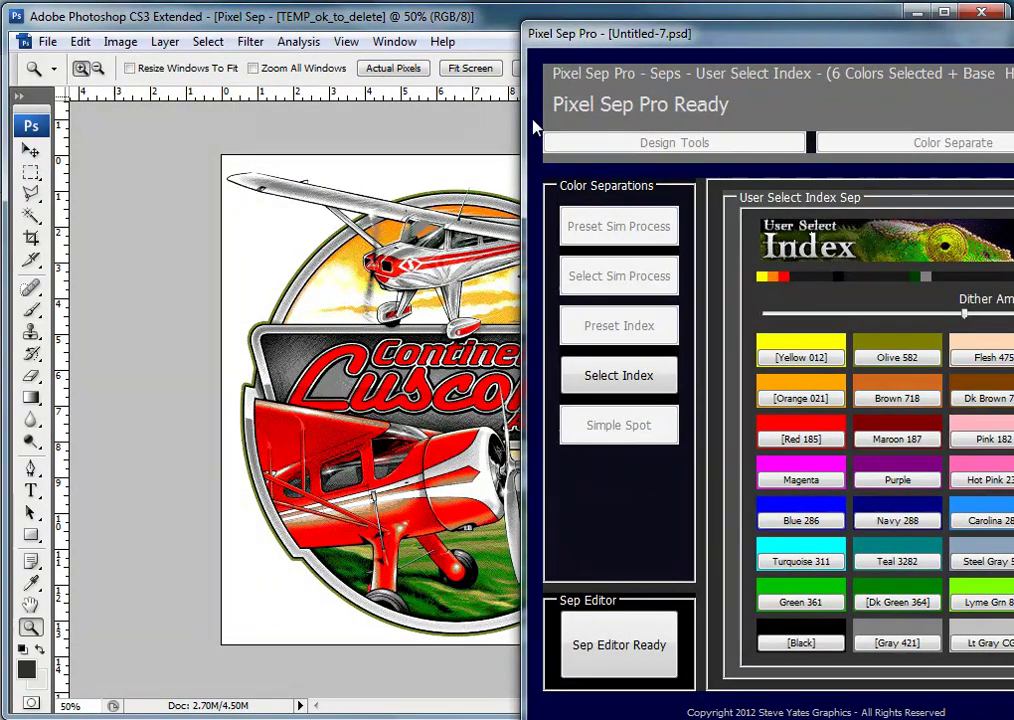
drag(965, 314, 752, 332)
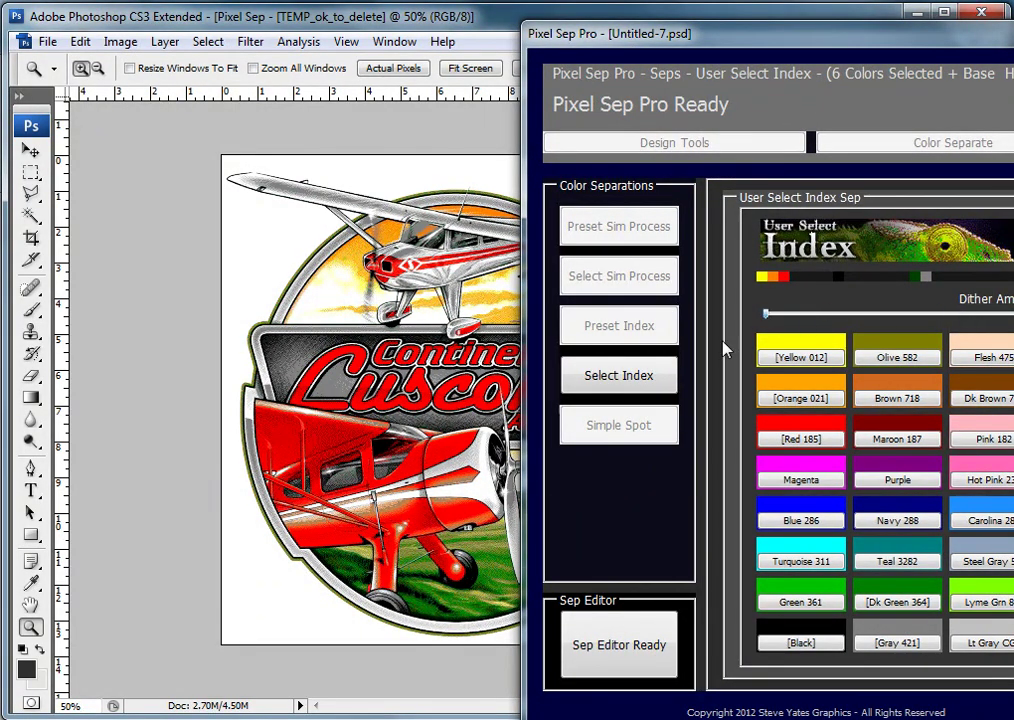
click(807, 643)
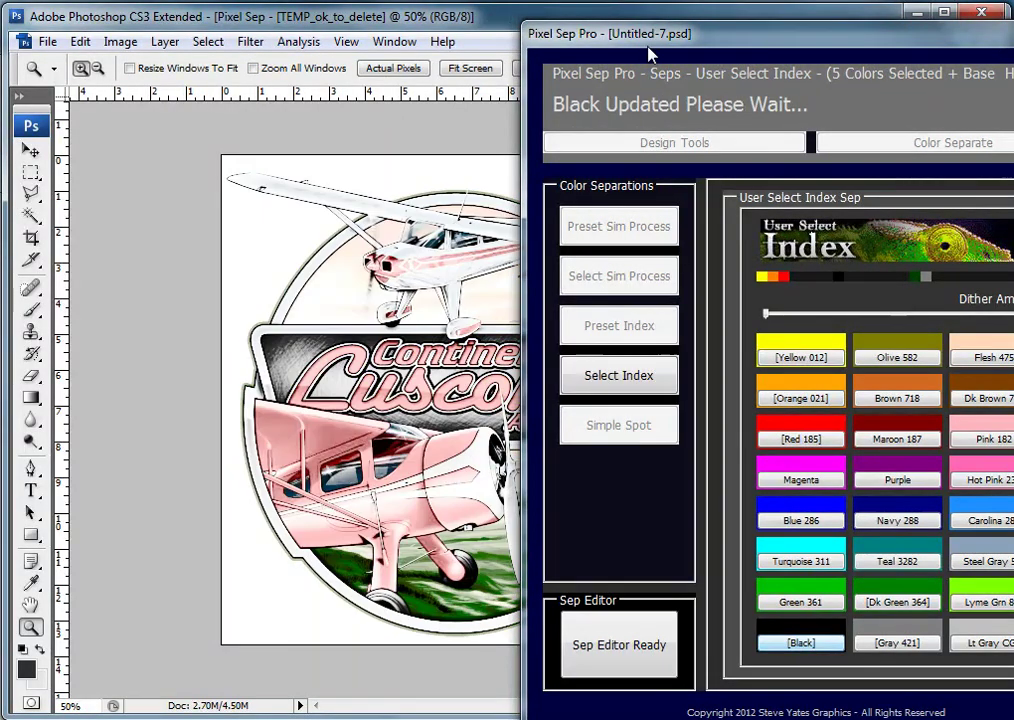
Step: Raise the dither amount to the high end of its range and refresh the index separation by removing and re-adding Black
drag(593, 38, 553, 59)
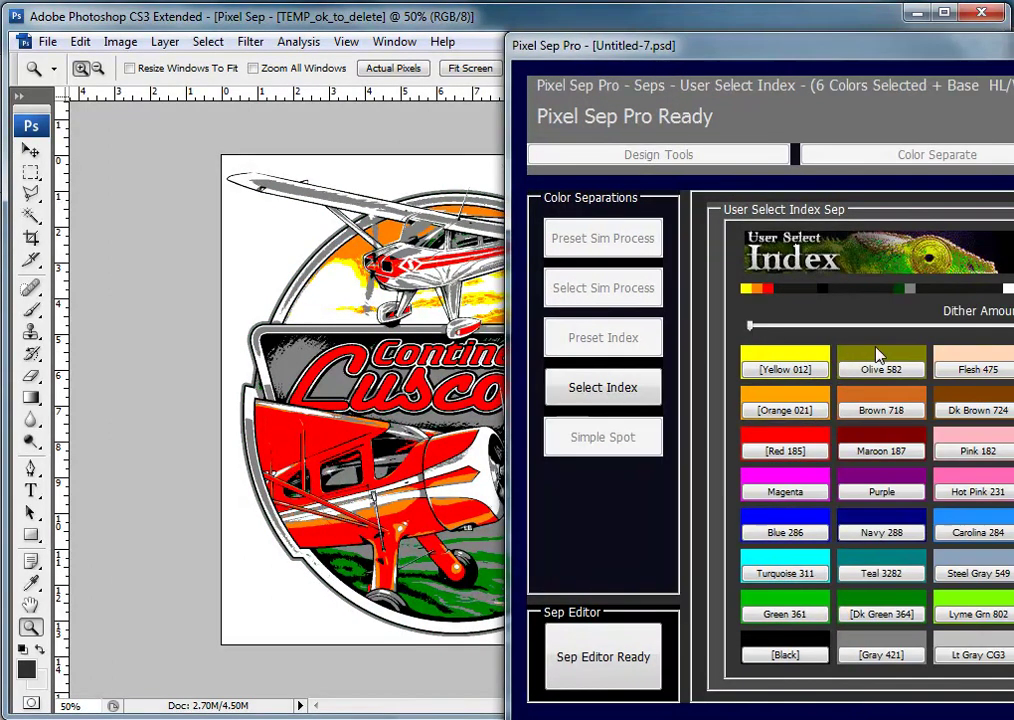
click(959, 327)
click(1010, 328)
click(785, 656)
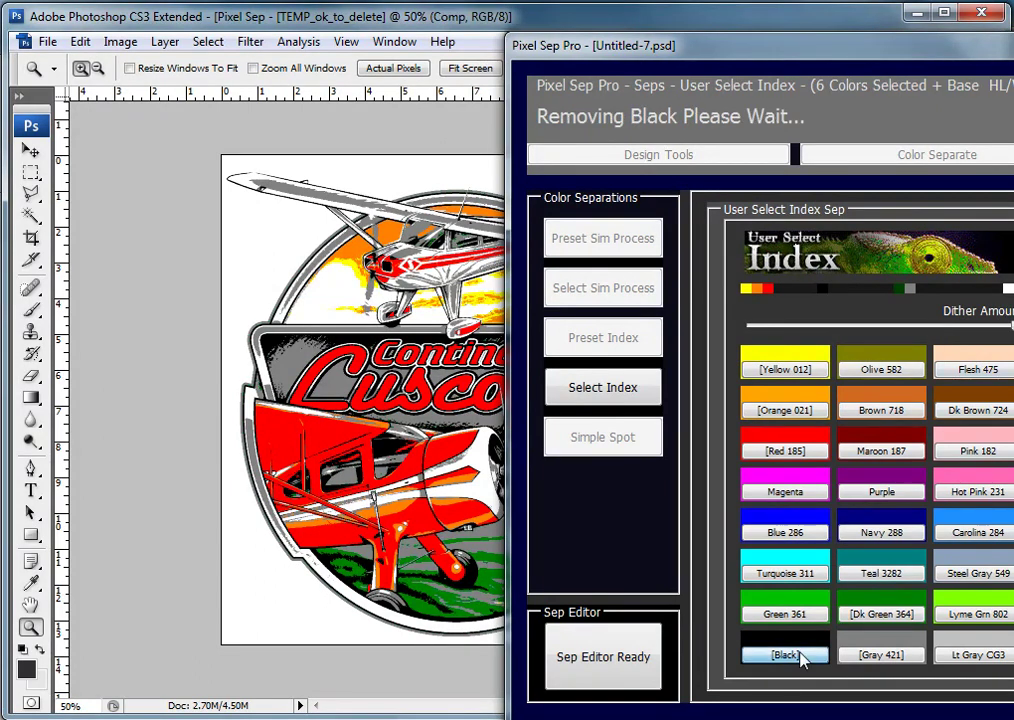
click(806, 655)
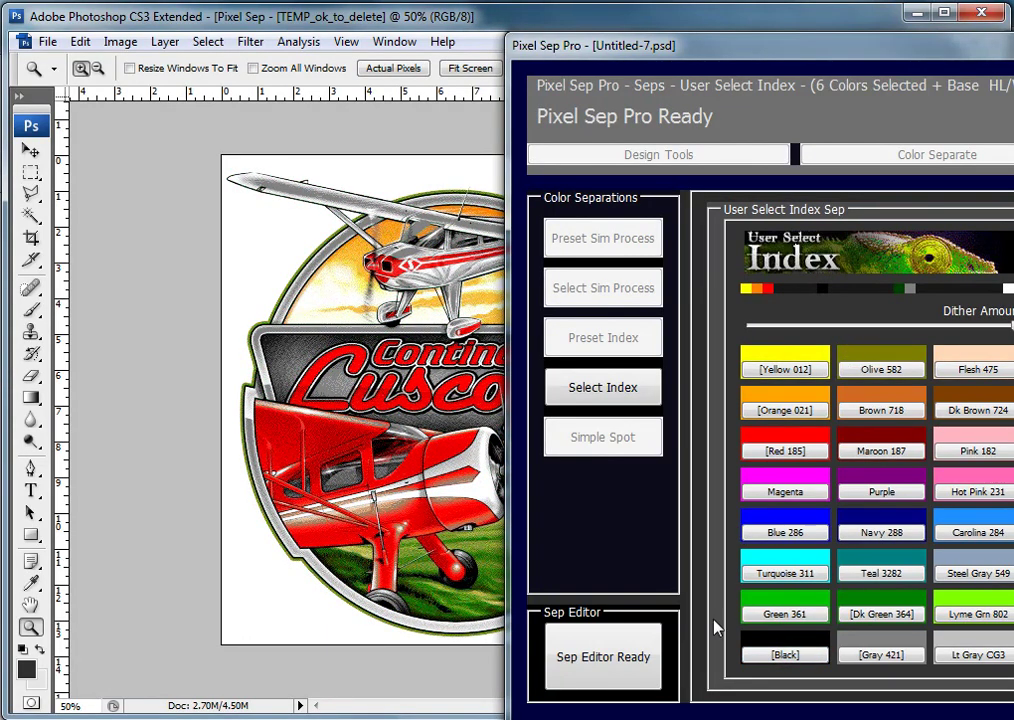
Step: Send the index separation to the Sep Editor and add the Orange 021 channel into Red 185
click(602, 660)
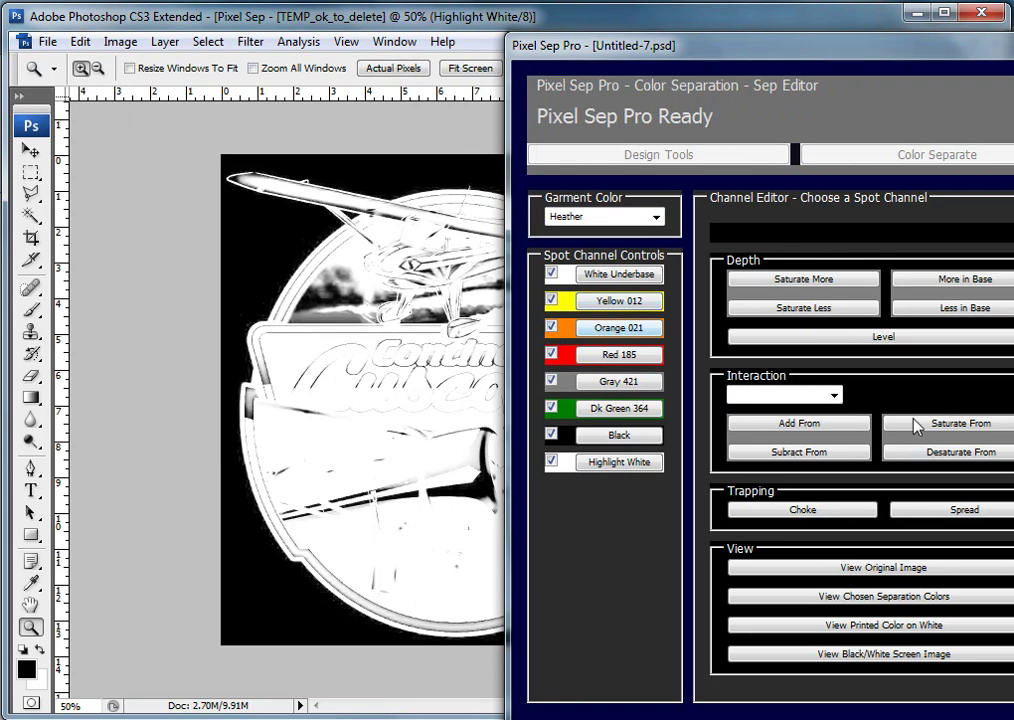
click(833, 395)
click(785, 451)
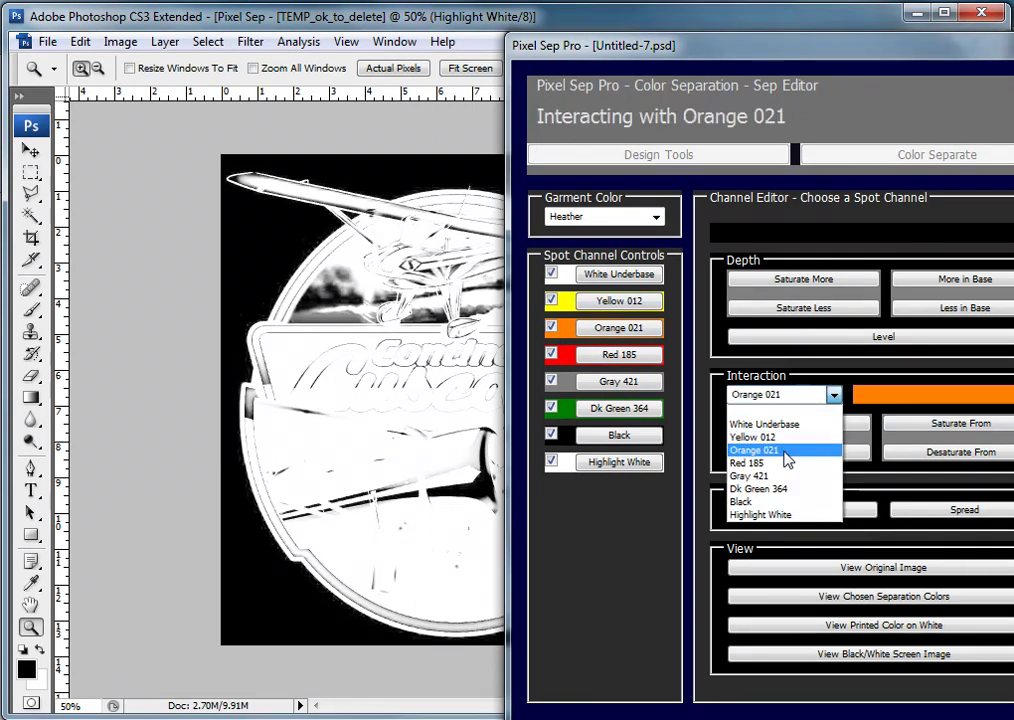
click(622, 355)
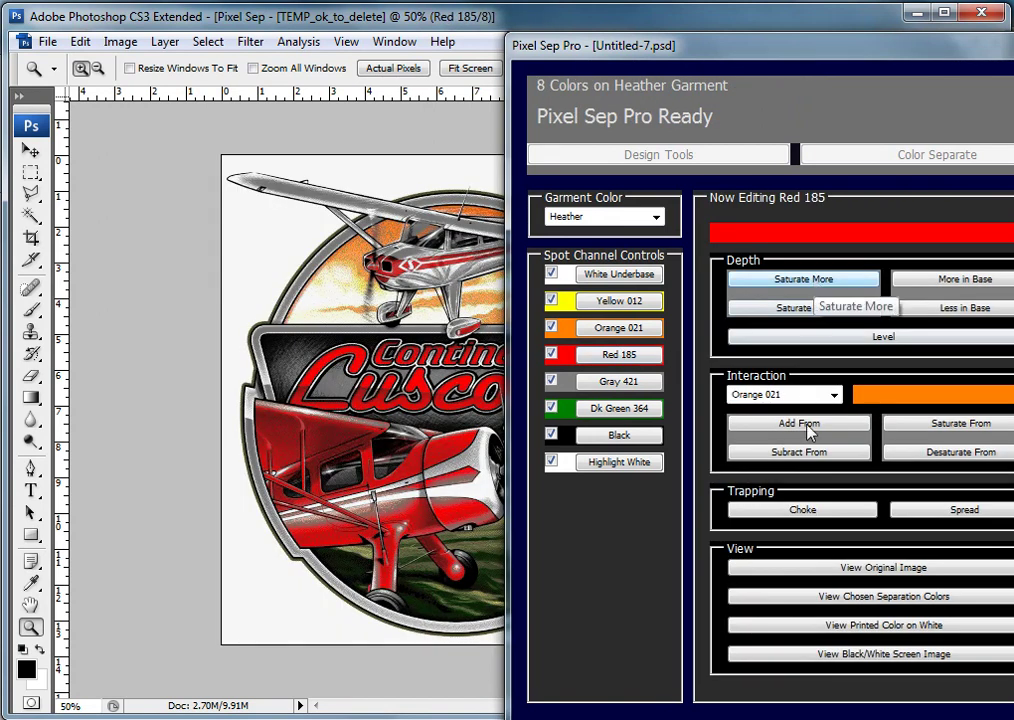
click(800, 424)
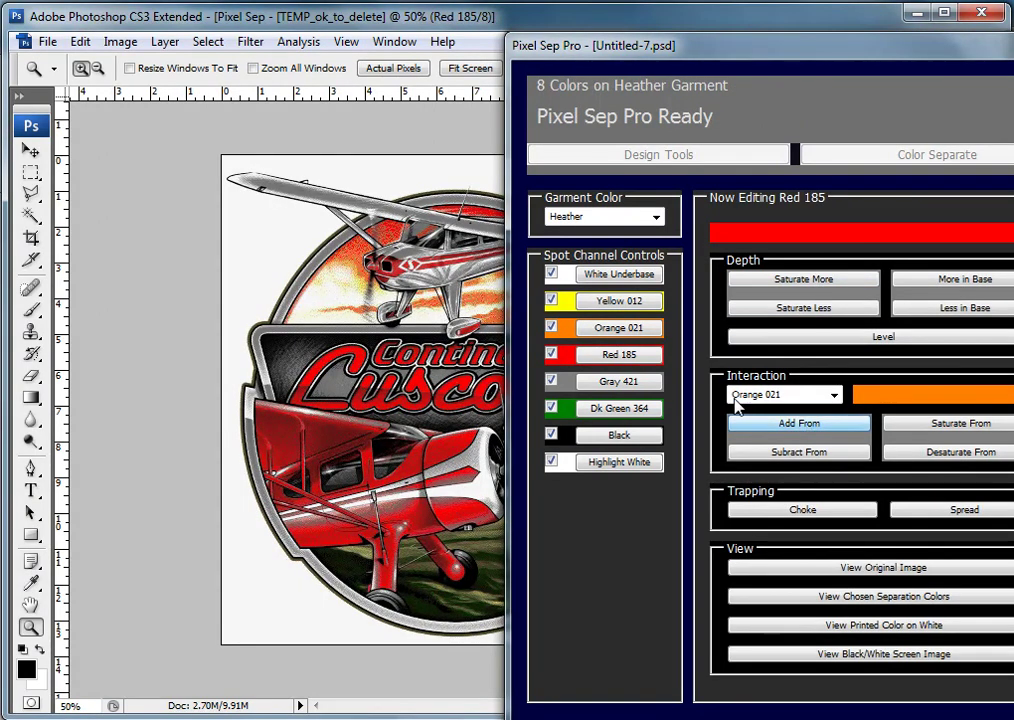
Step: Turn off the Orange 021 channel and add its content into Yellow 012
click(551, 328)
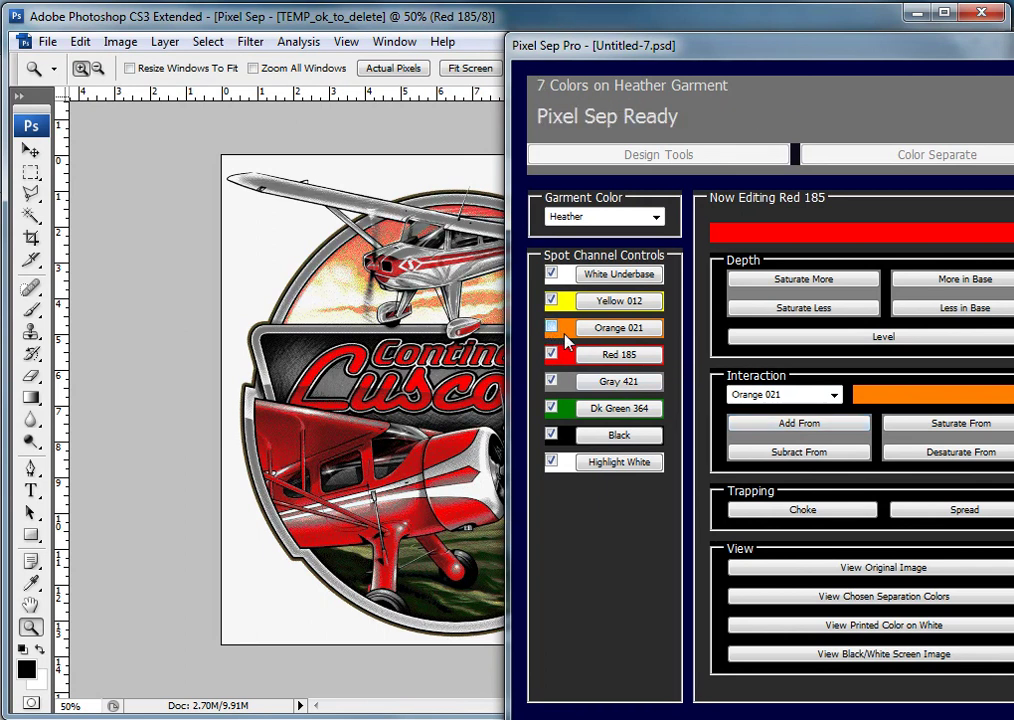
click(622, 304)
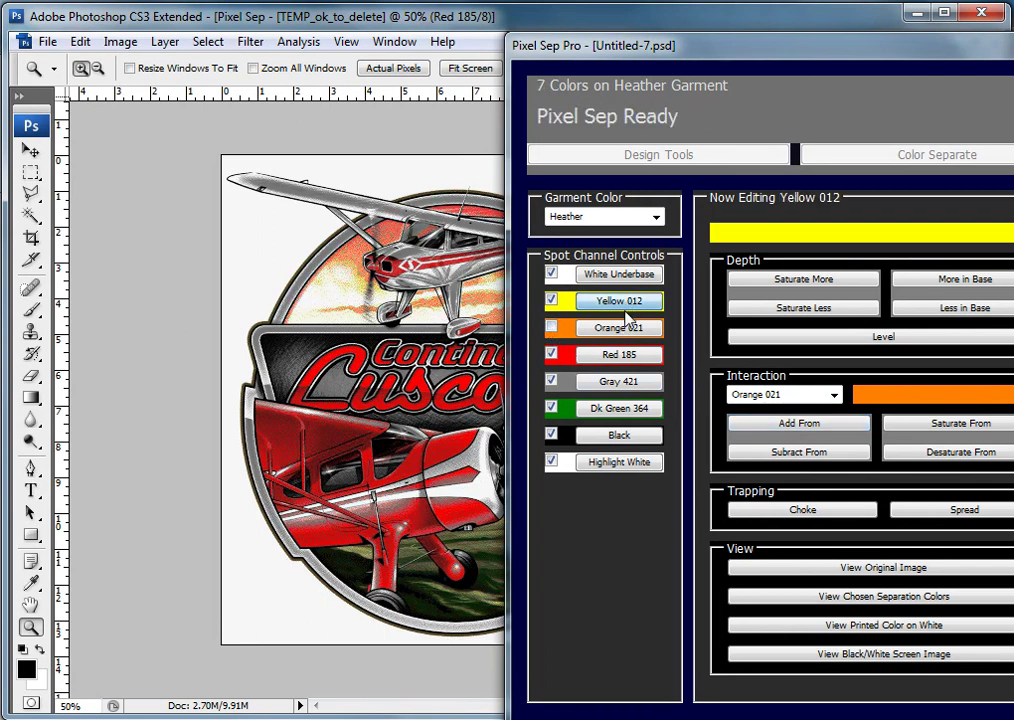
click(788, 425)
Step: Turn off the Highlight White and White Underbase channels and set the garment color to White
drag(571, 46, 658, 40)
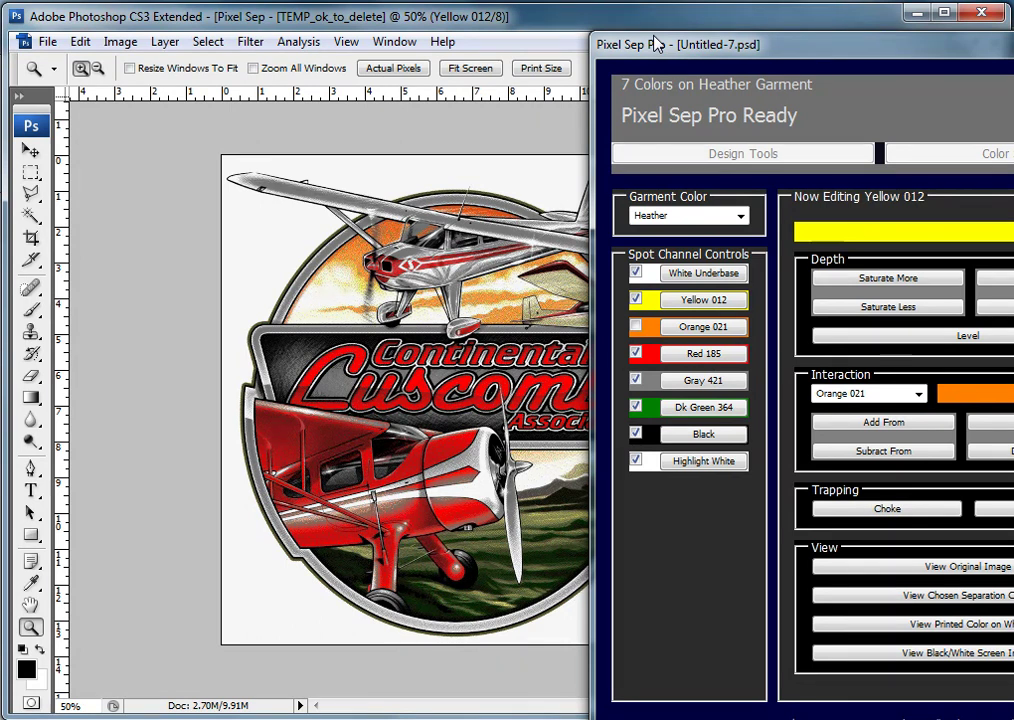
click(636, 460)
click(636, 272)
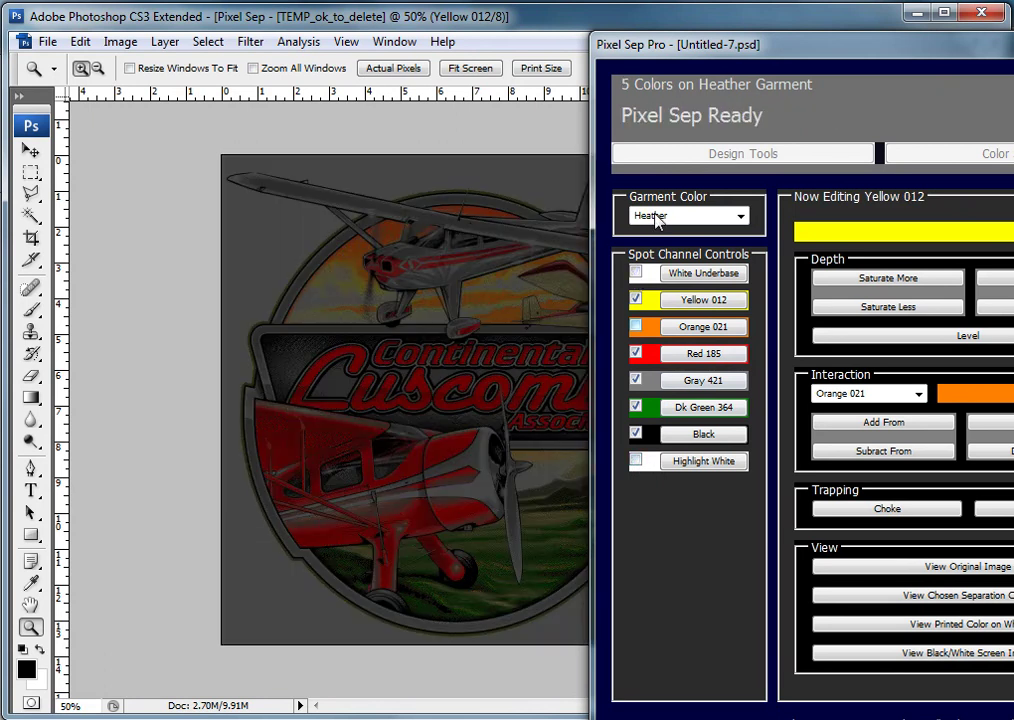
click(665, 215)
key(w)
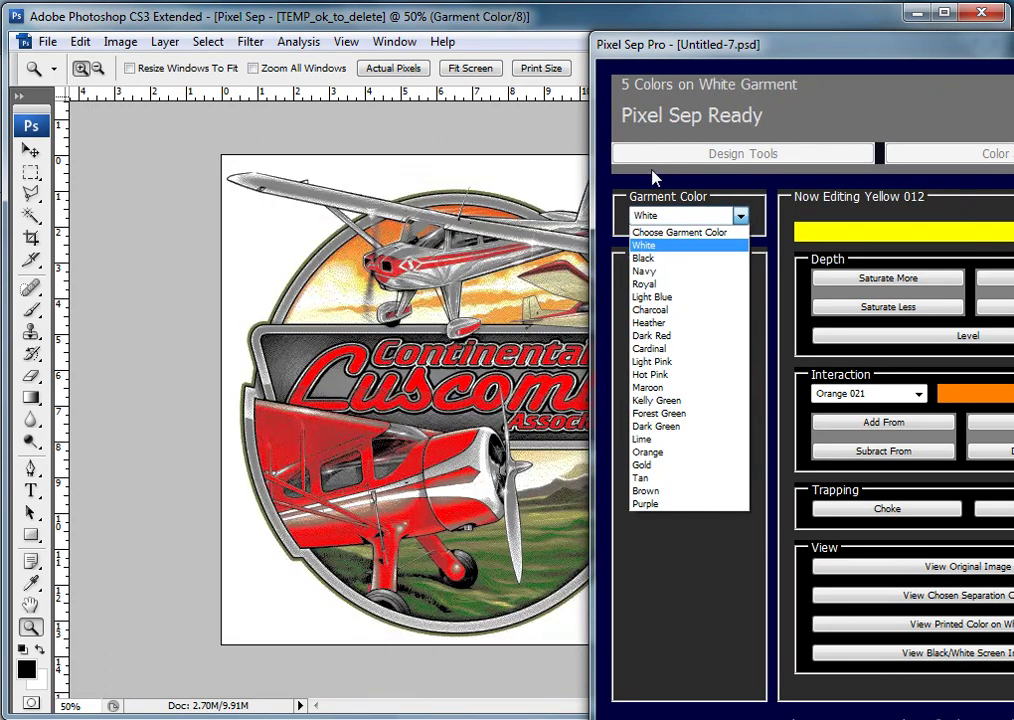
key(Return)
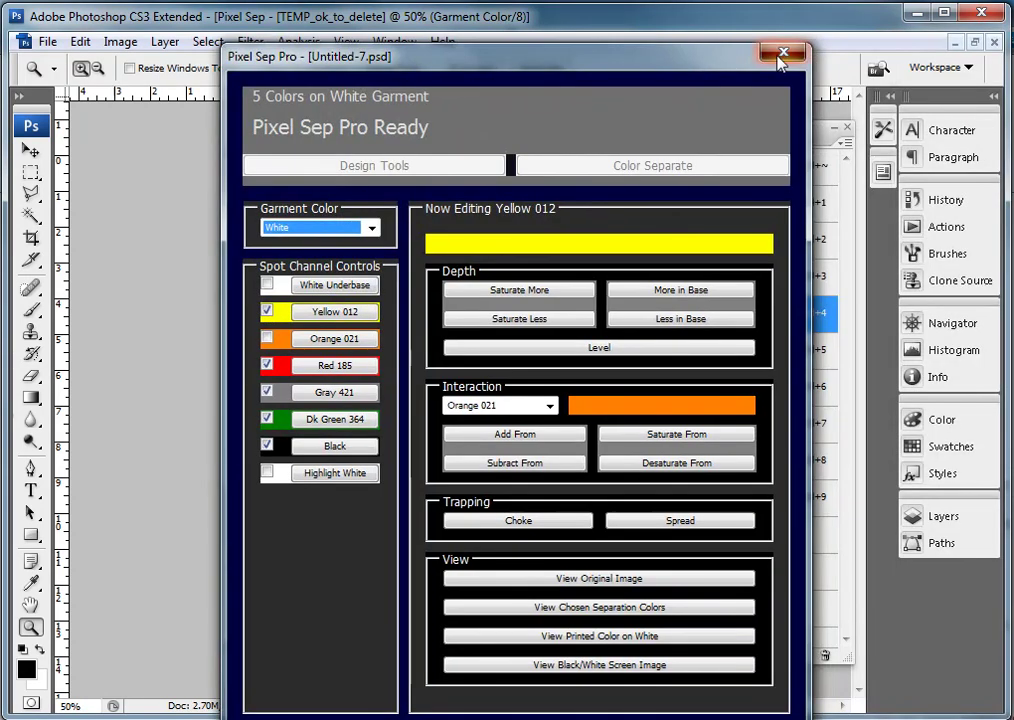
Step: Close Pixel Sep Pro and hide the Garment Color channel of the separated document
click(783, 52)
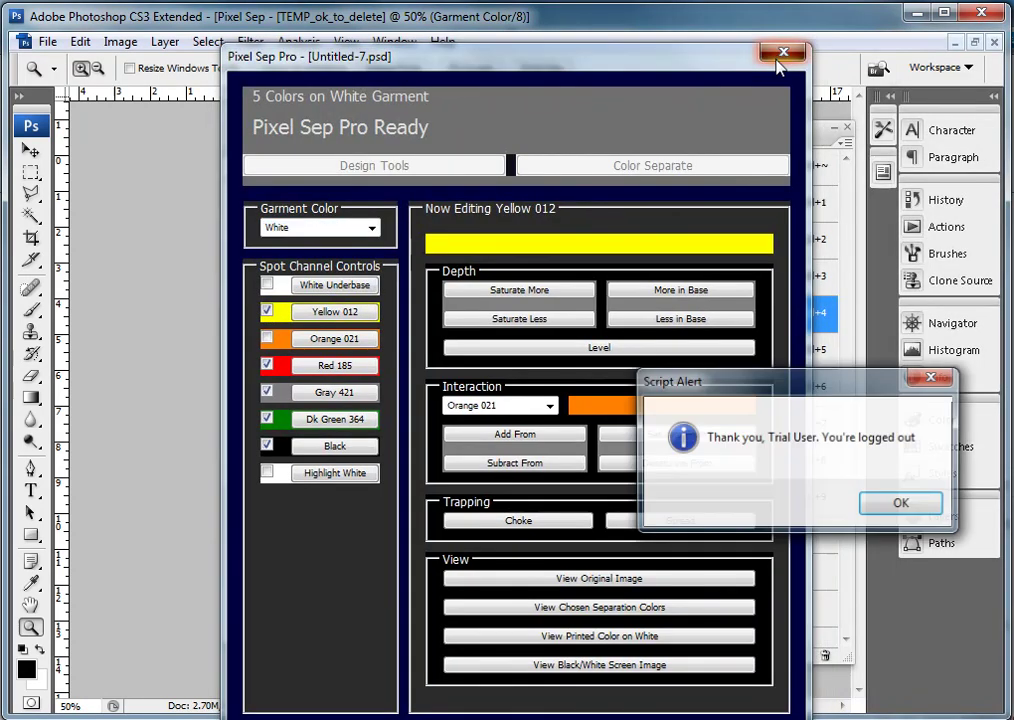
click(903, 504)
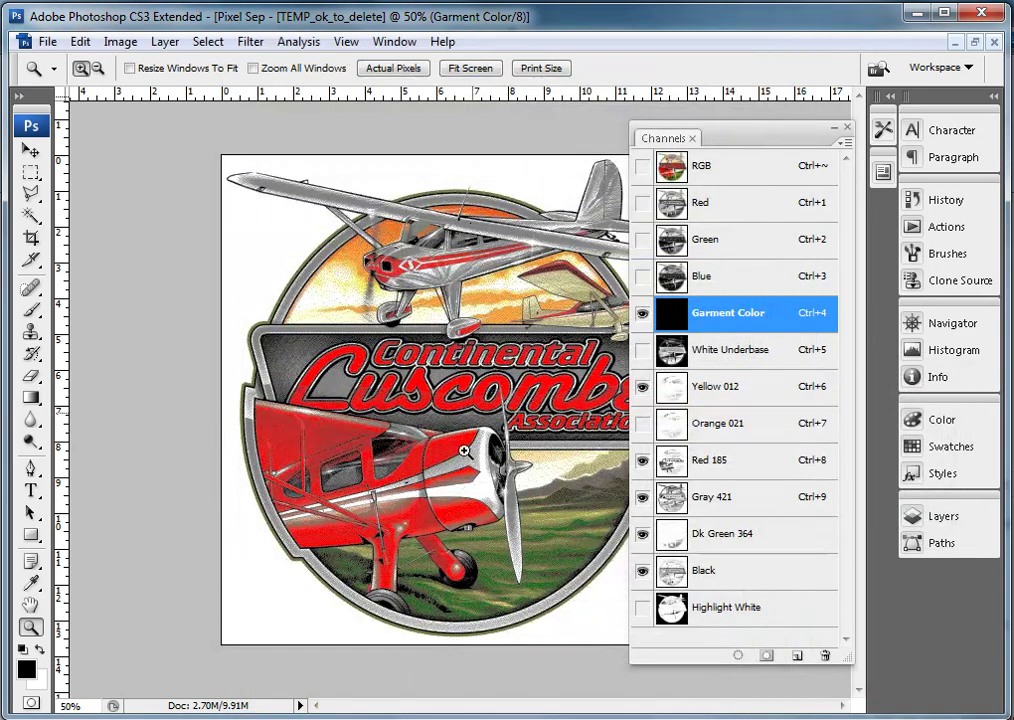
click(426, 422)
click(426, 422)
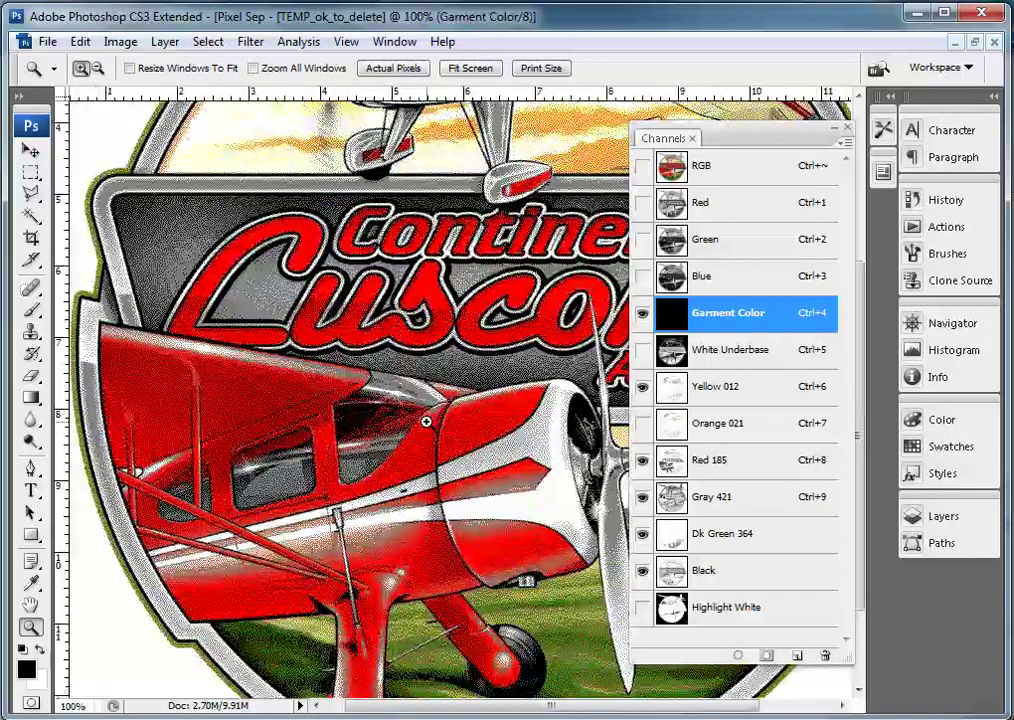
click(642, 313)
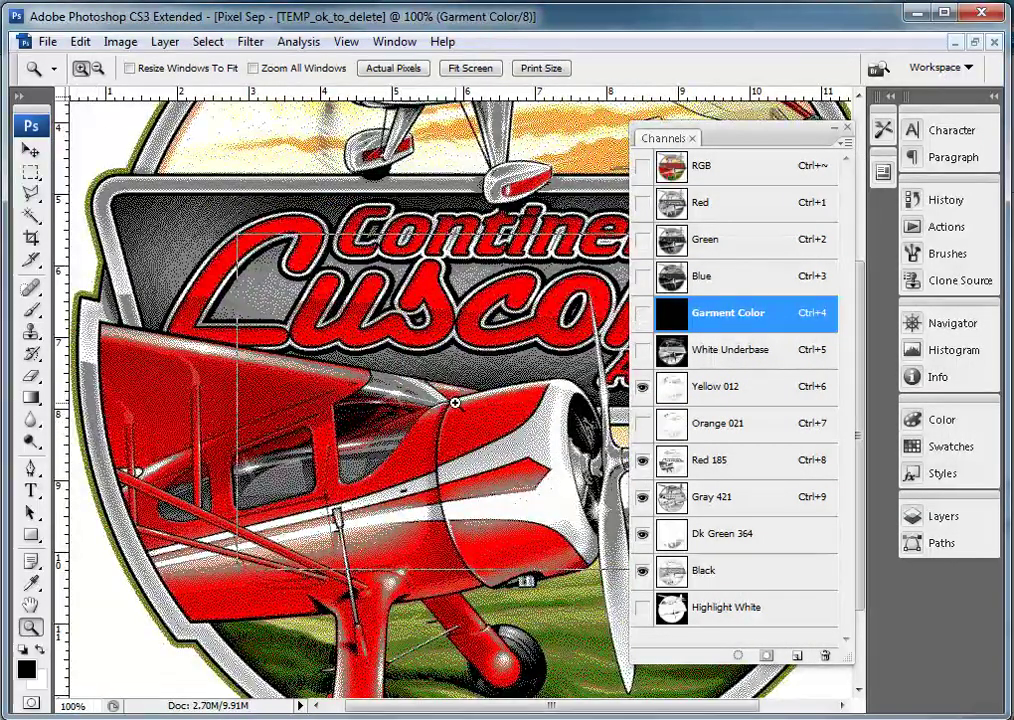
Step: Examine the index dot pattern at 200% from the lettering up to the upper airplane
click(470, 336)
scroll(477, 446, up, 5)
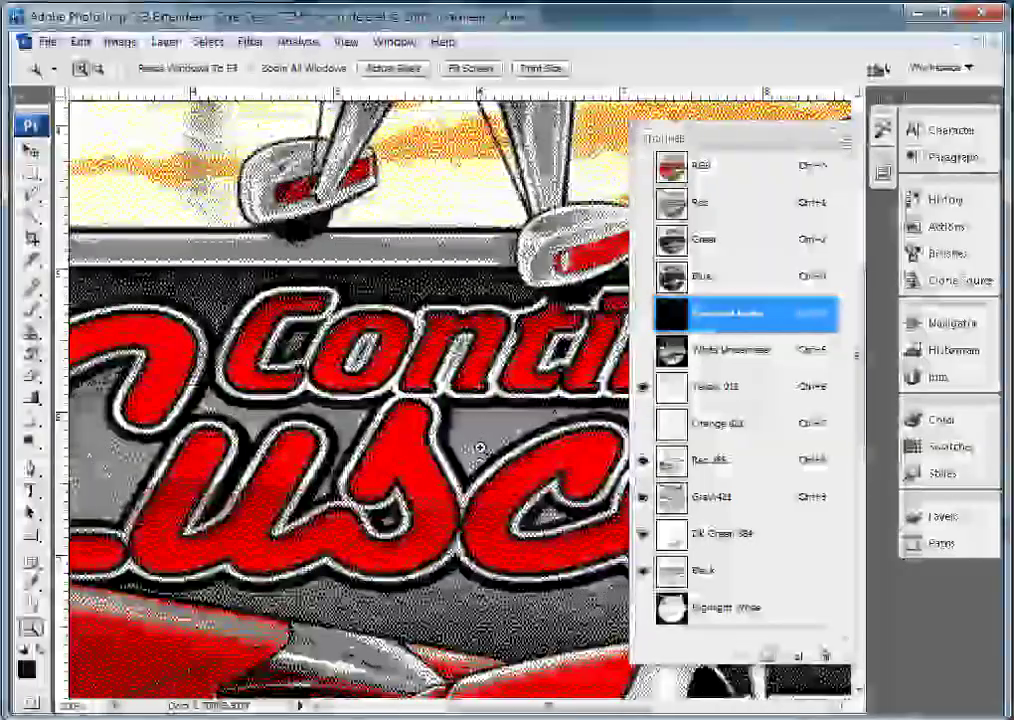
scroll(479, 448, up, 5)
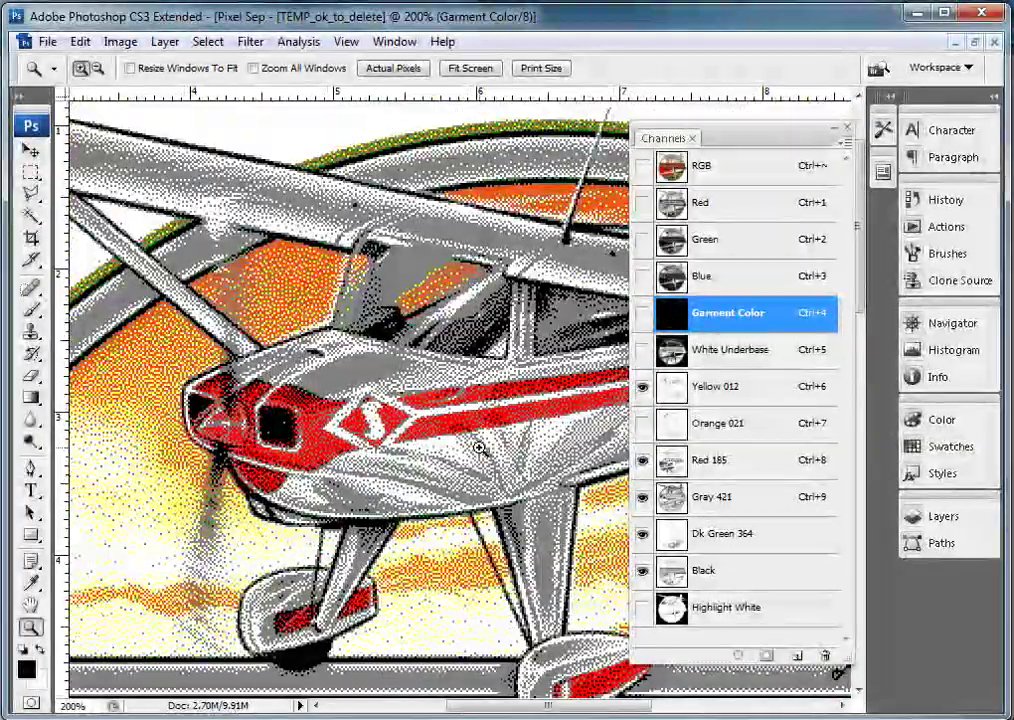